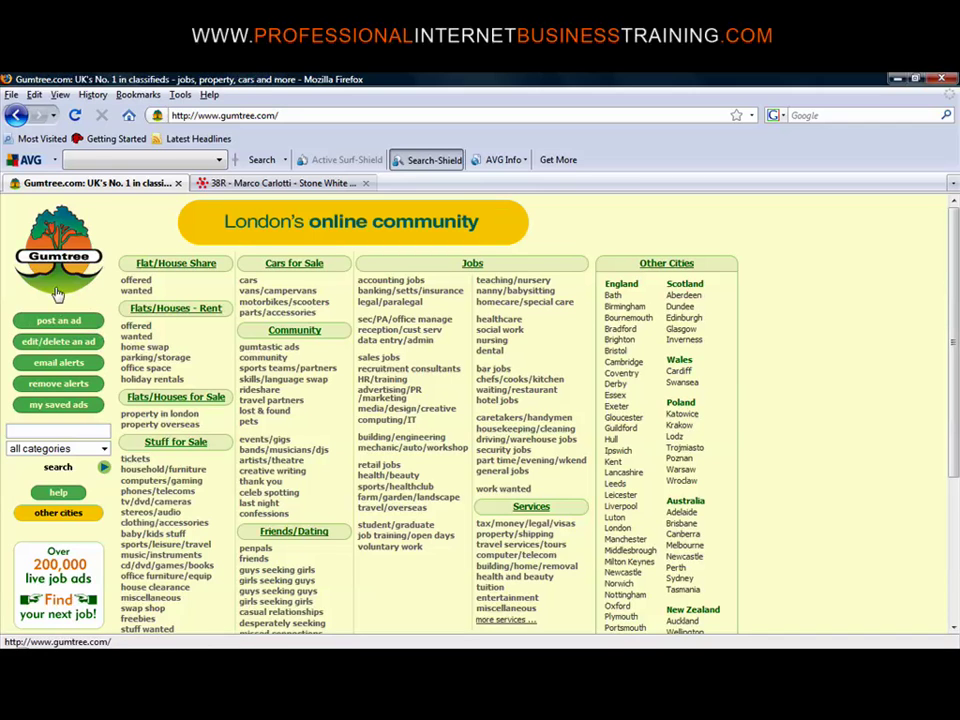
Start a new free Gumtree ad, then bring up the suit's product page
click(73, 324)
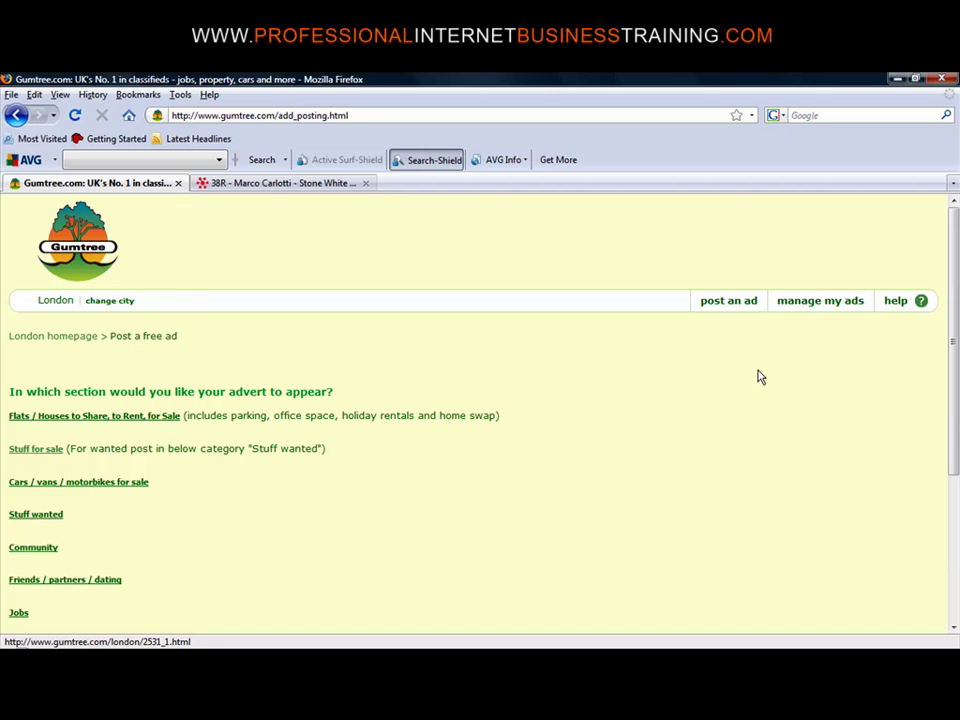
click(313, 188)
Scroll to the top of the Marco Carlotti suit page and return to Gumtree's section chooser
drag(955, 470, 940, 247)
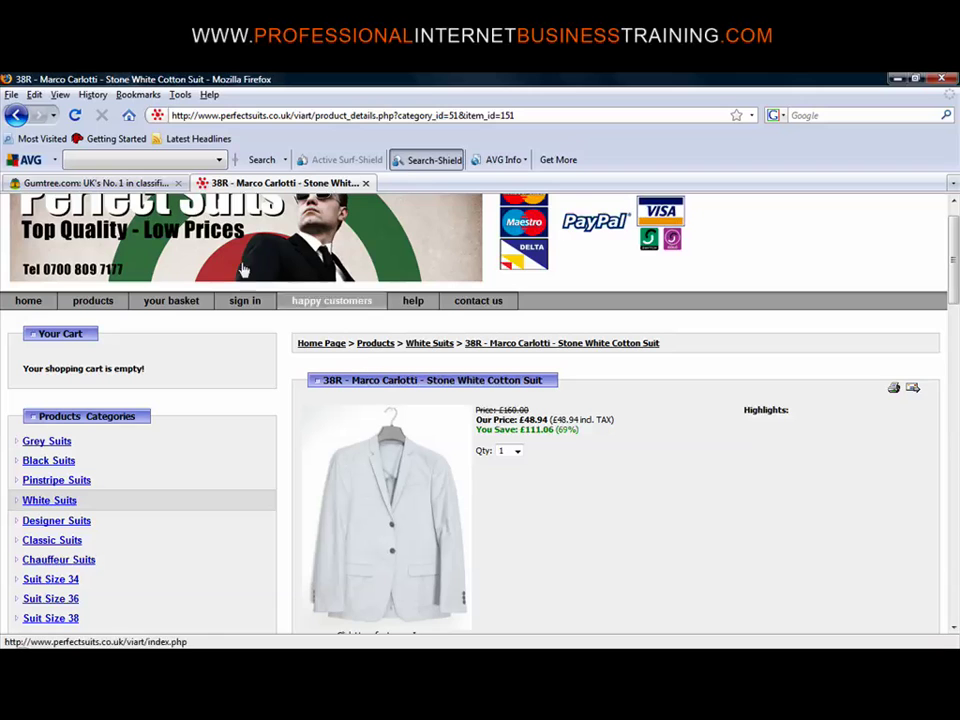
click(129, 186)
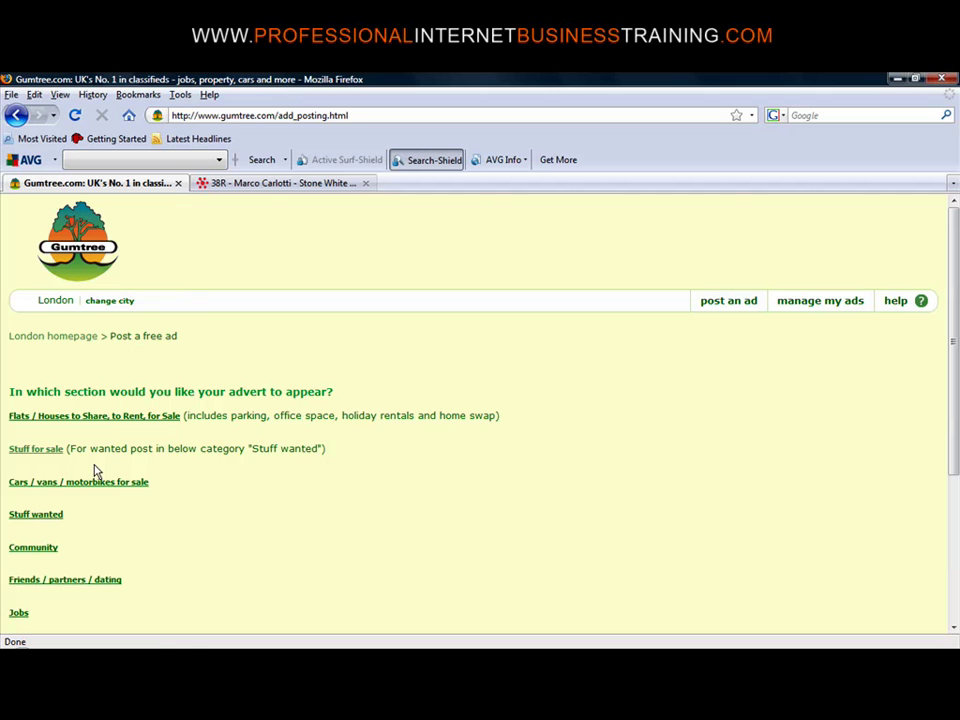
File the ad under Stuff for sale > Clothing / accessories > Mens clothing, past the fraud alert
click(45, 450)
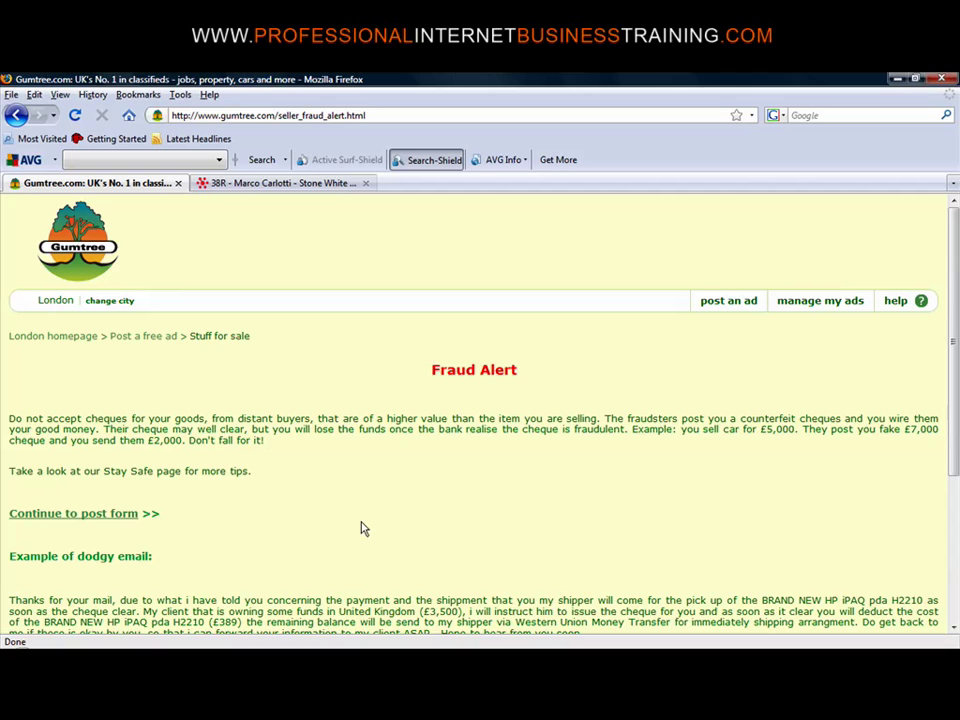
click(100, 514)
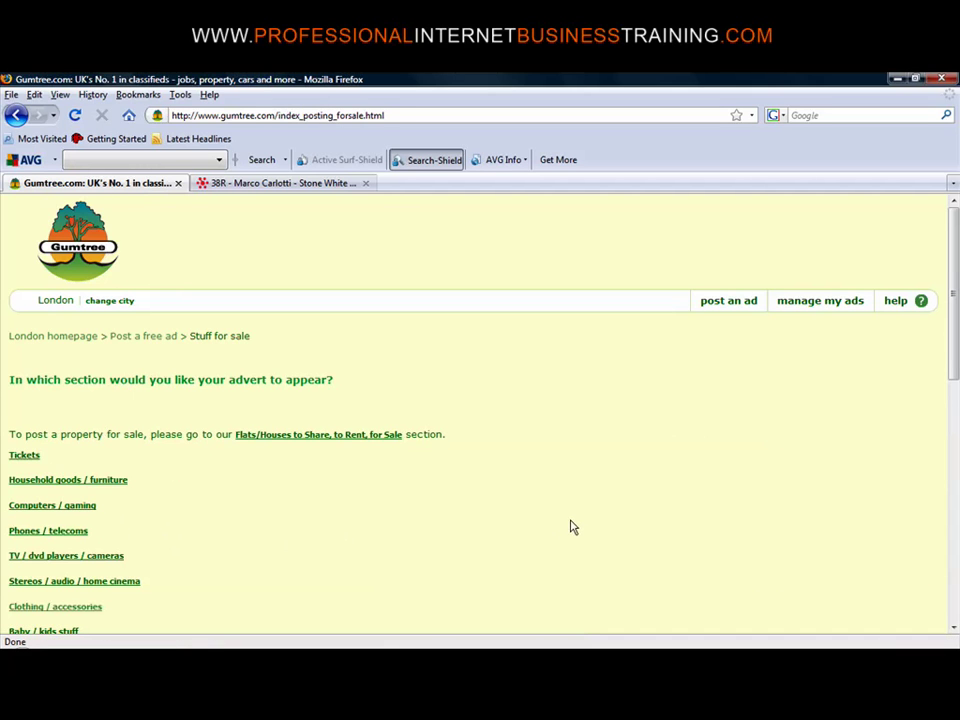
click(38, 609)
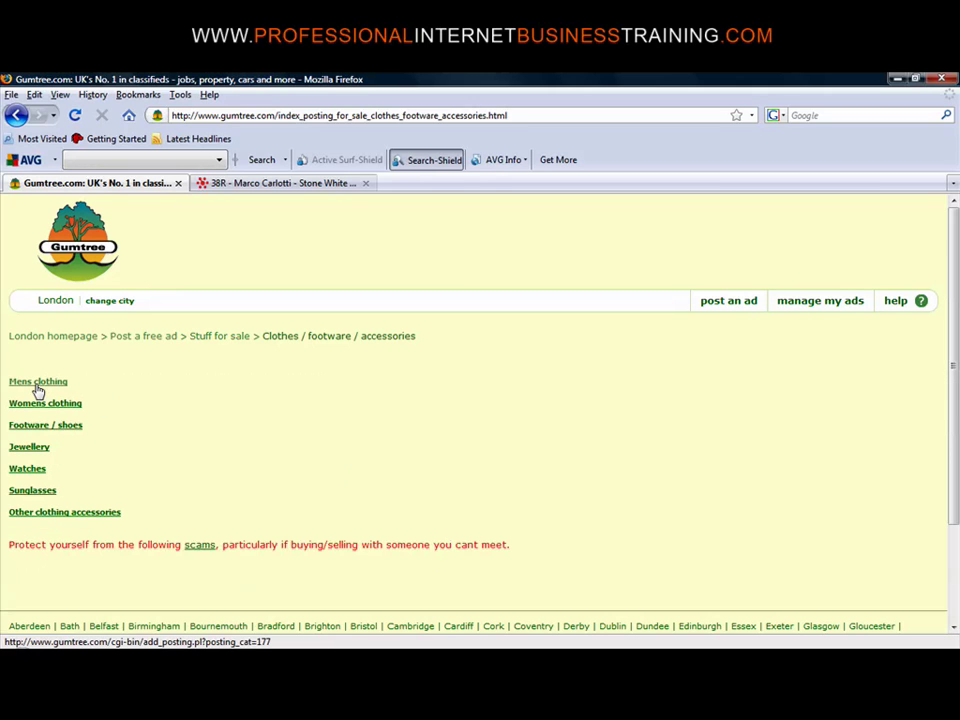
click(38, 384)
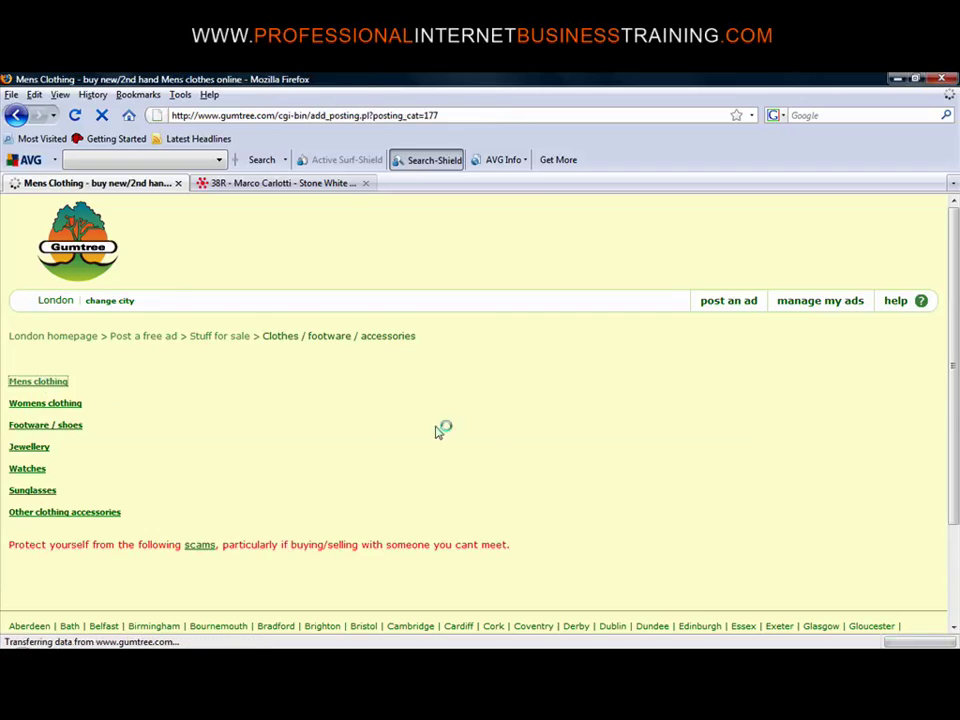
click(364, 438)
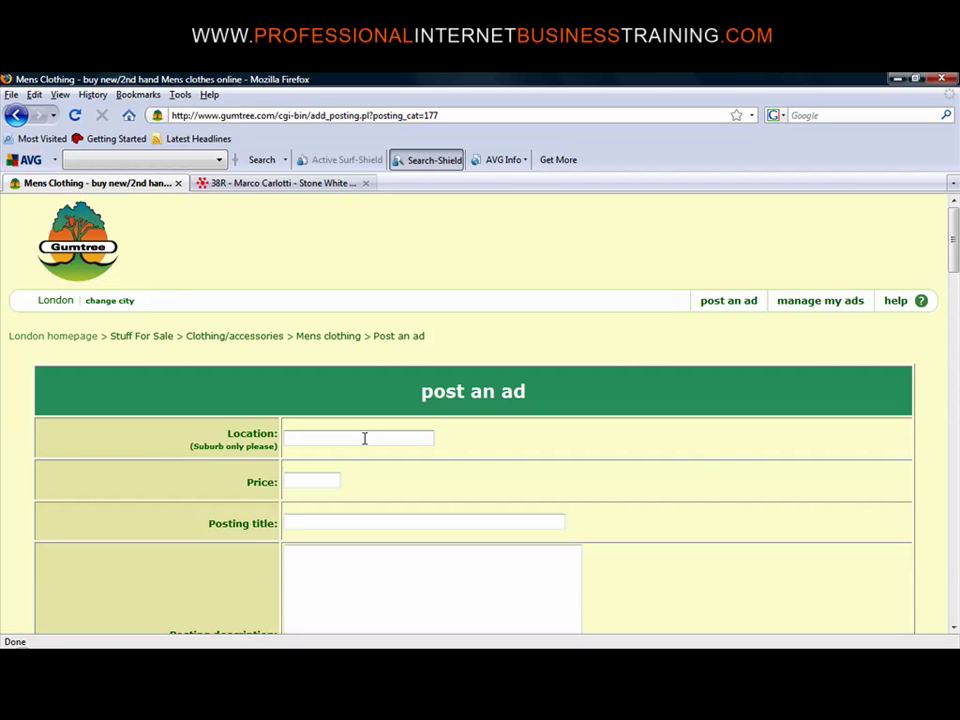
Enter location 'Brentford Chiswick Kew' and price 48.94 in the ad form
click(364, 438)
text(Brentford Chiswick Kew)
click(320, 482)
text(4)
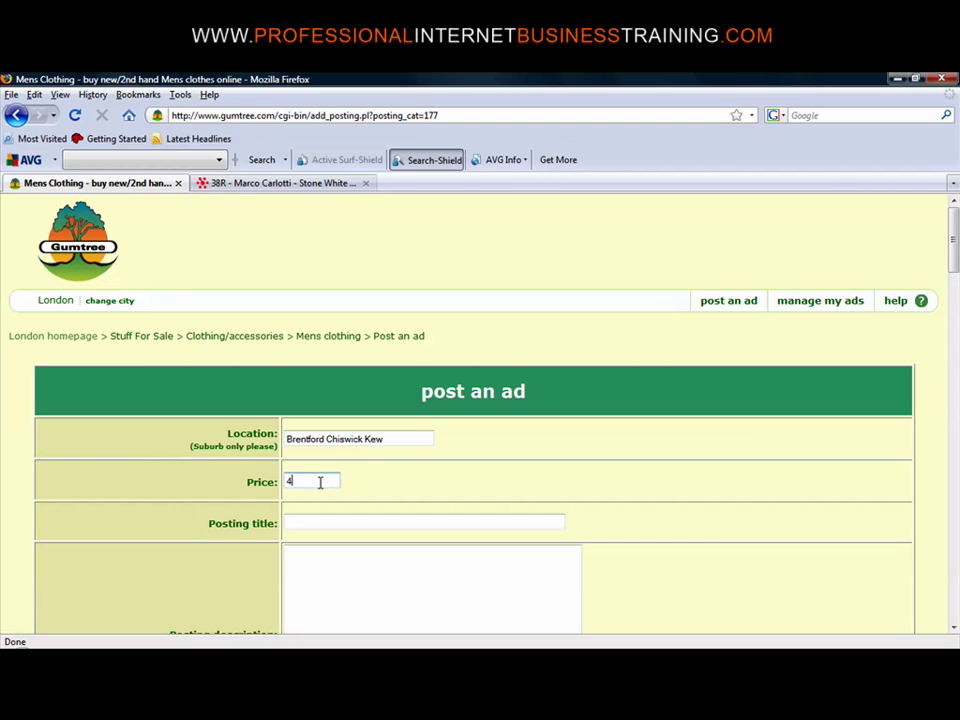
text(8.94)
click(378, 520)
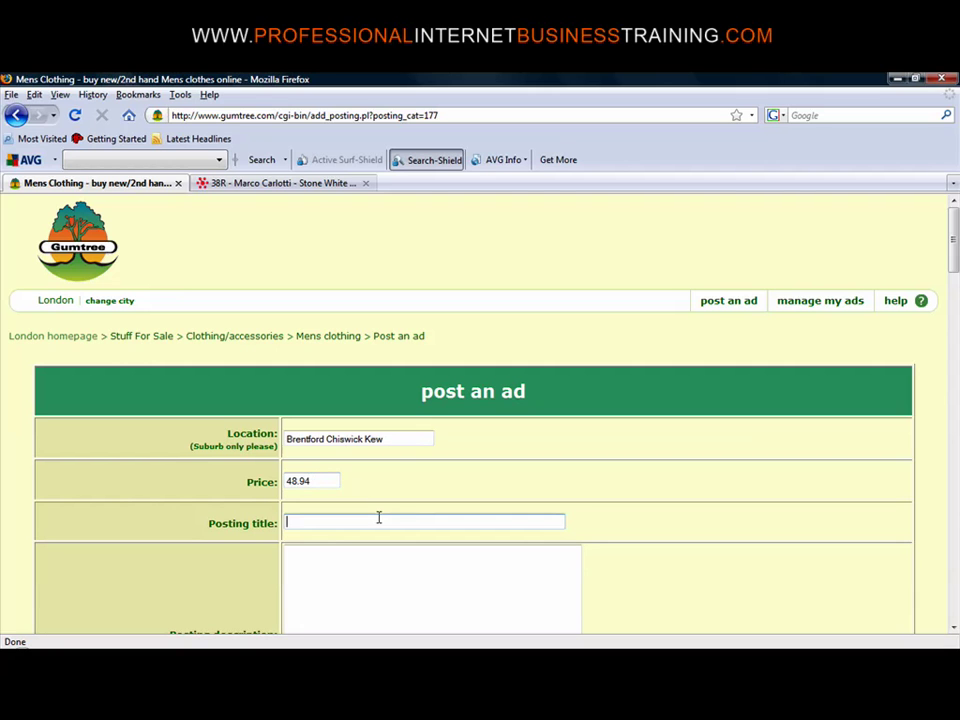
click(330, 184)
Select the description title 'New 38R - Marco Carlotti - Stone White Cotton Suit - Slim Fitting'
scroll(955, 321, down, 8)
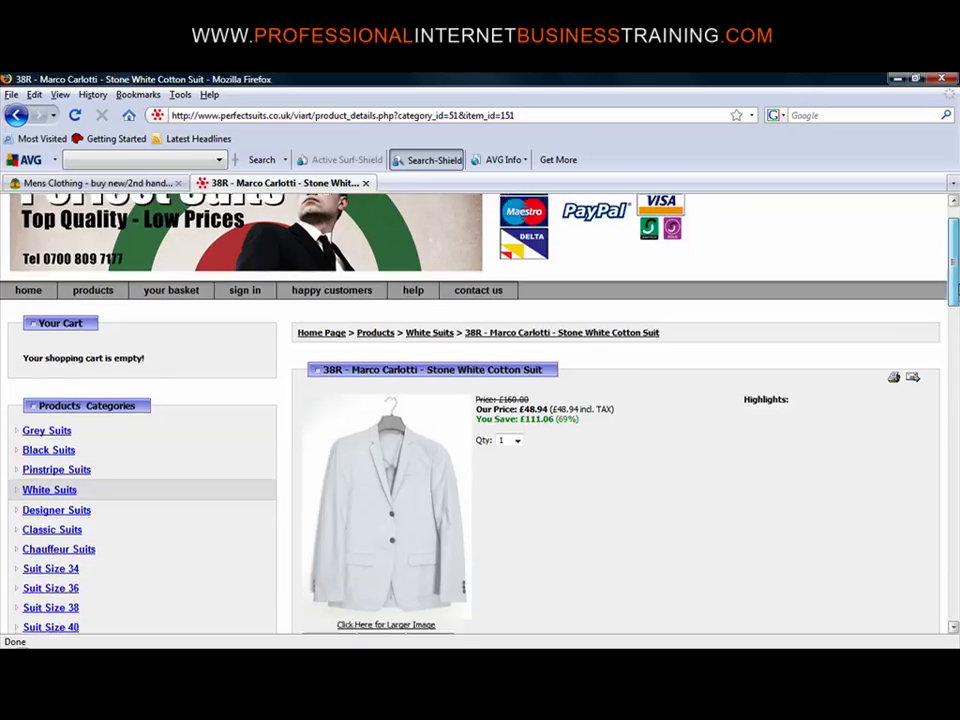
click(620, 352)
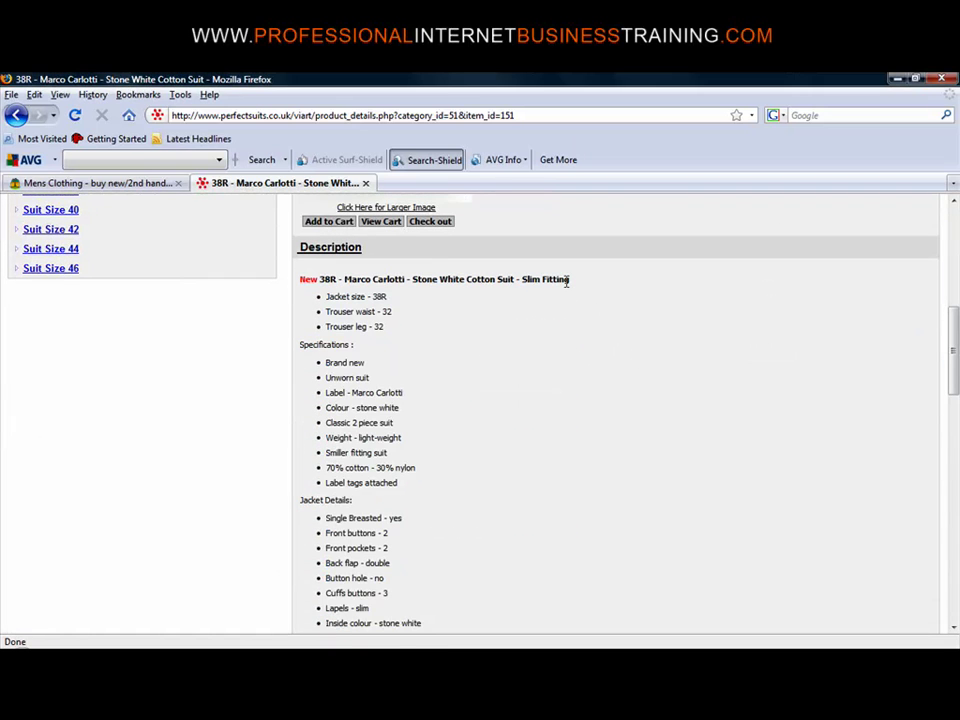
drag(570, 281, 300, 284)
key(ctrl+c)
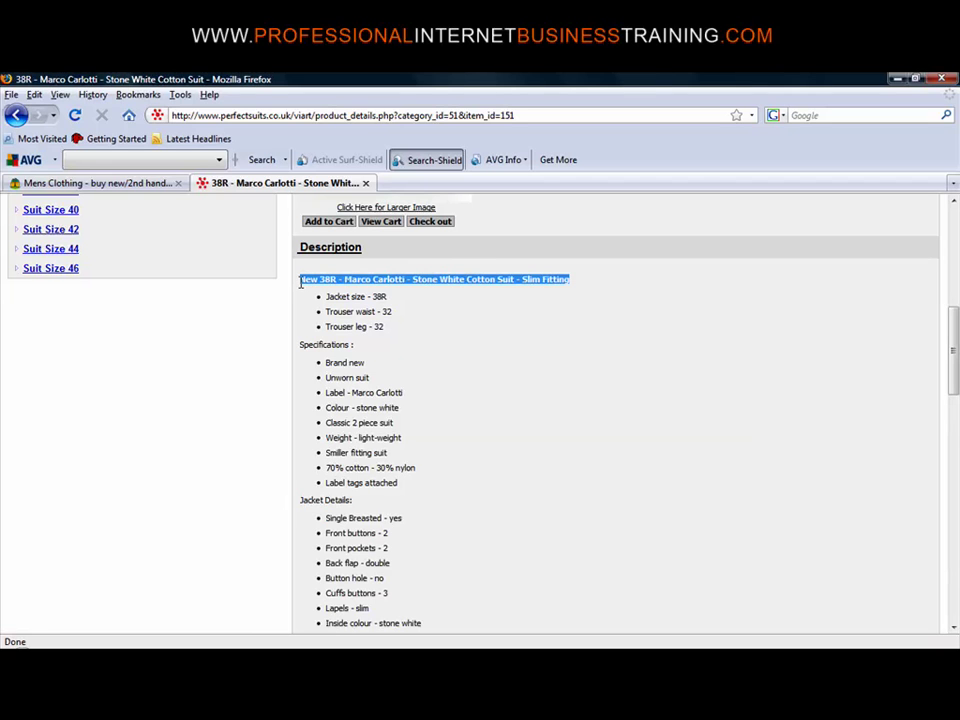
click(133, 183)
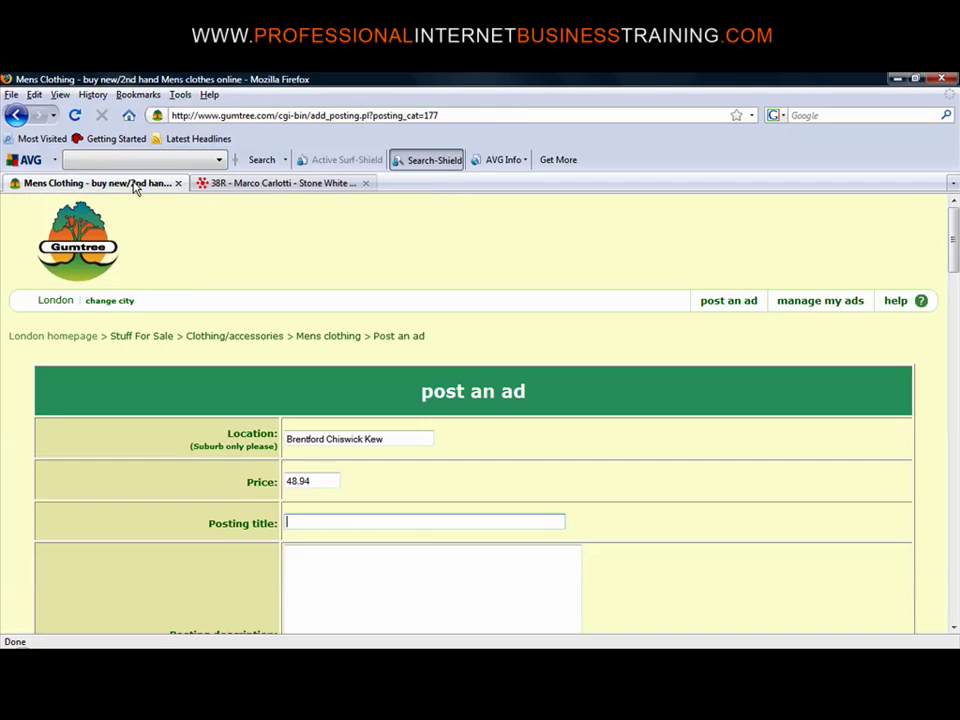
Paste 'New 38R - Marco Carlotti - Stone White Cotton Suit - Slim Fitting' as the posting title
click(471, 523)
key(ctrl+v)
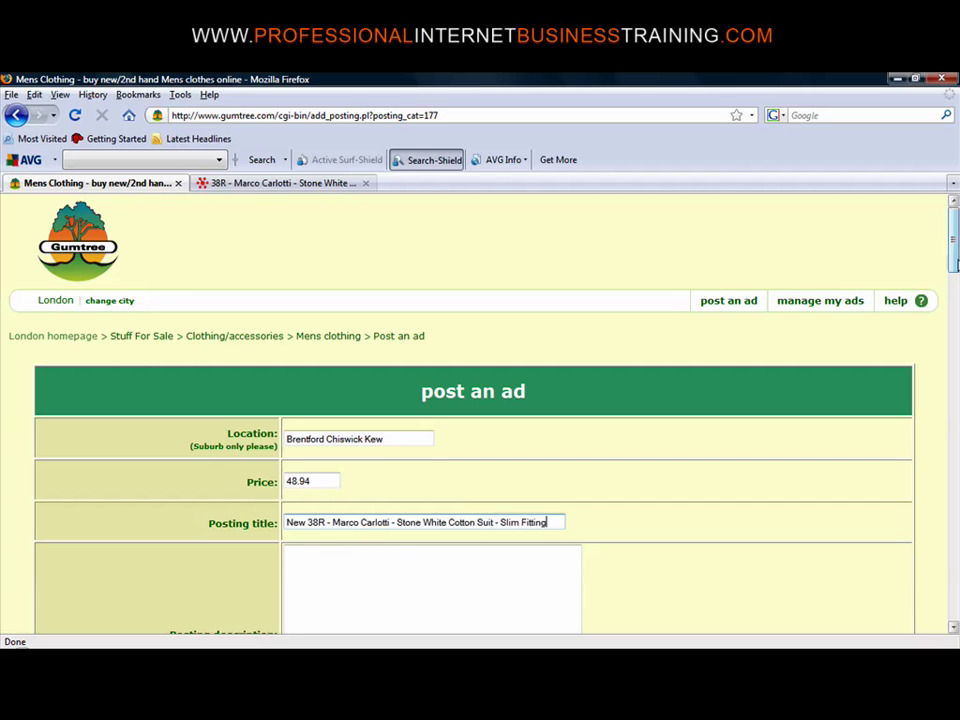
drag(955, 233, 955, 265)
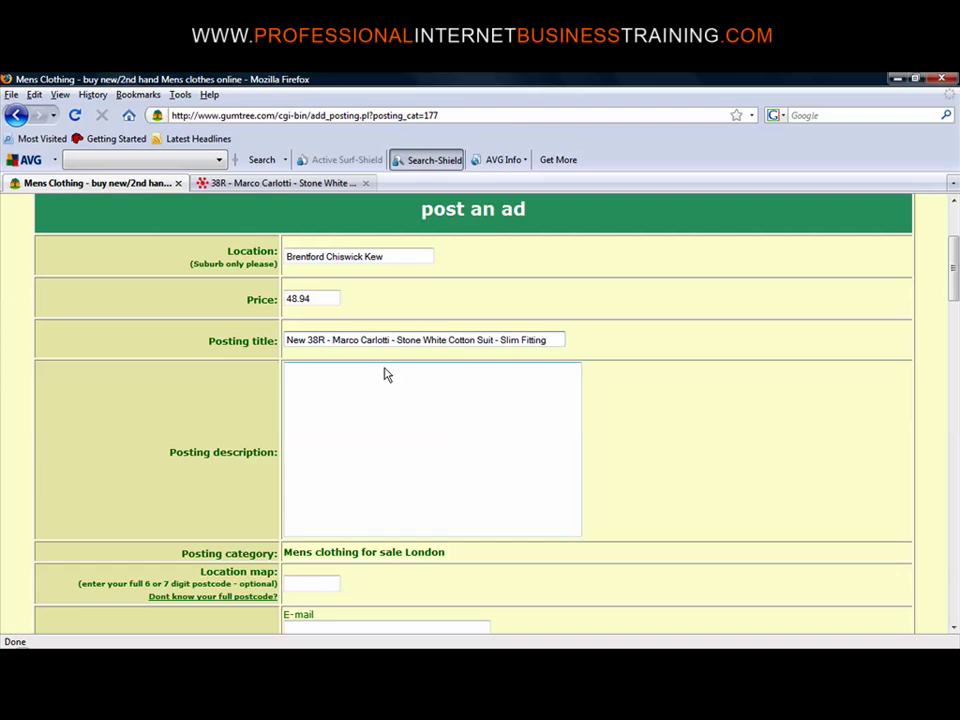
Select the suit's whole product description on Perfect Suits and return to the Gumtree form
click(289, 185)
click(495, 424)
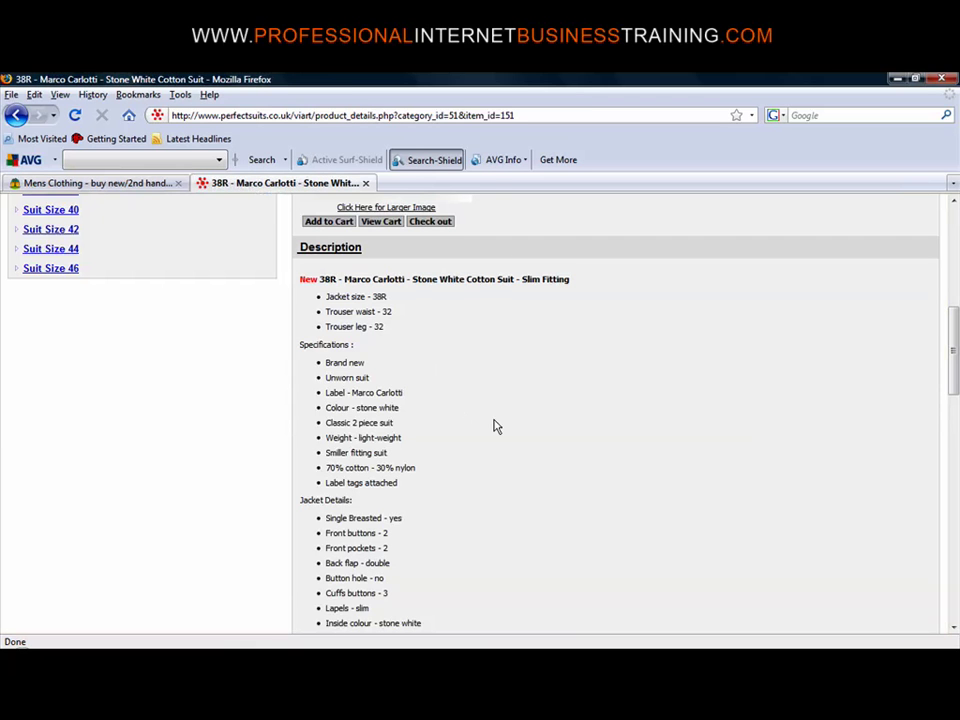
drag(300, 279, 893, 334)
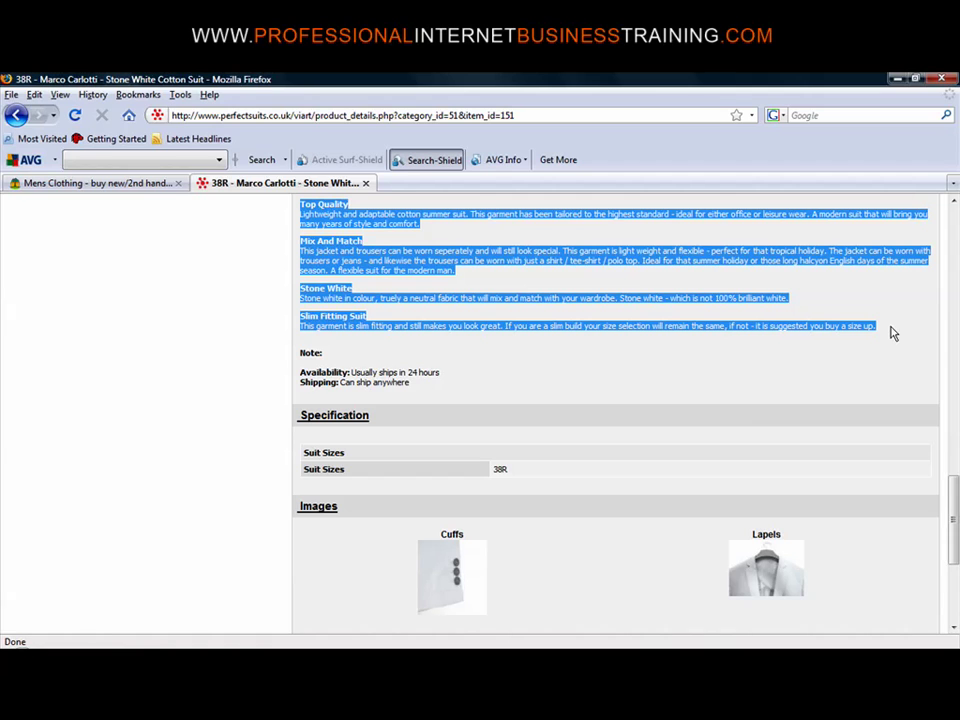
click(145, 185)
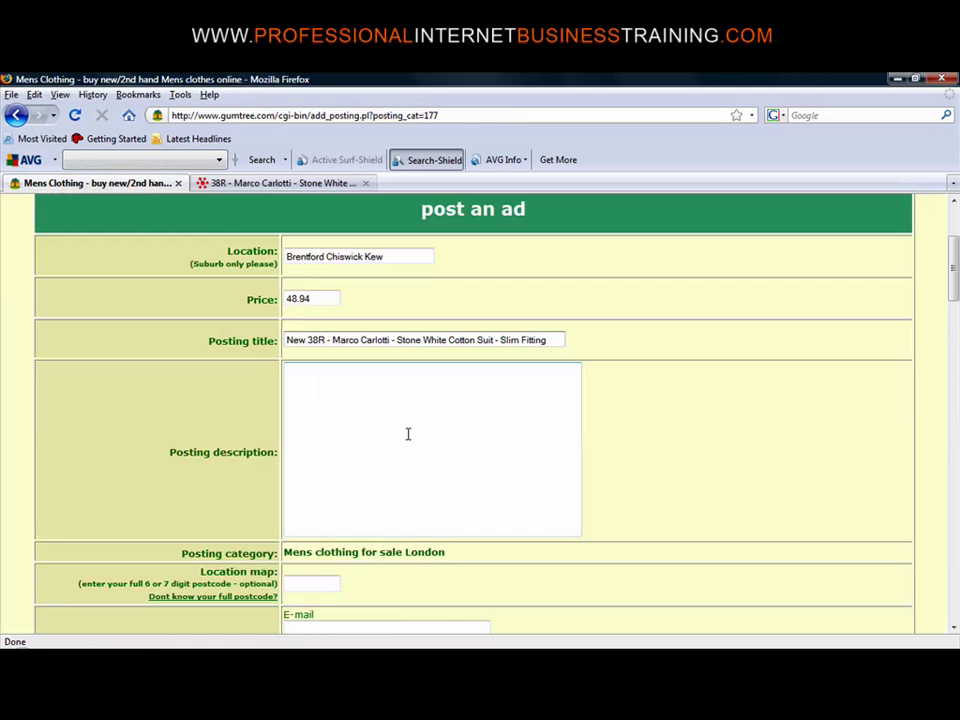
Paste the suit details (jacket 38R, trousers 32 waist and leg, specifications) into the posting description
click(377, 408)
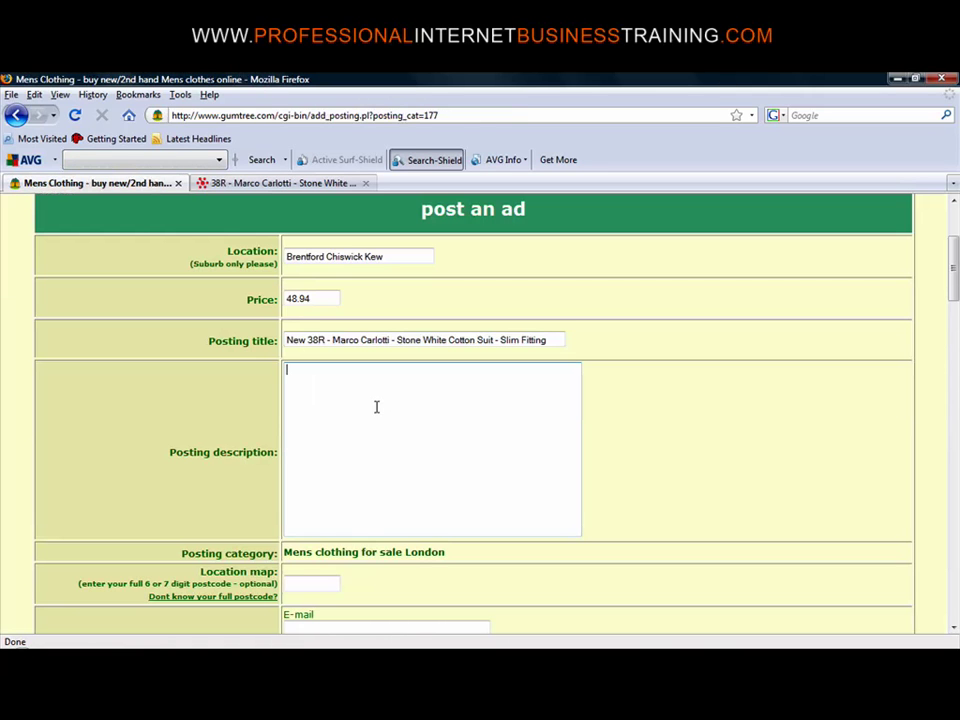
key(ctrl+v)
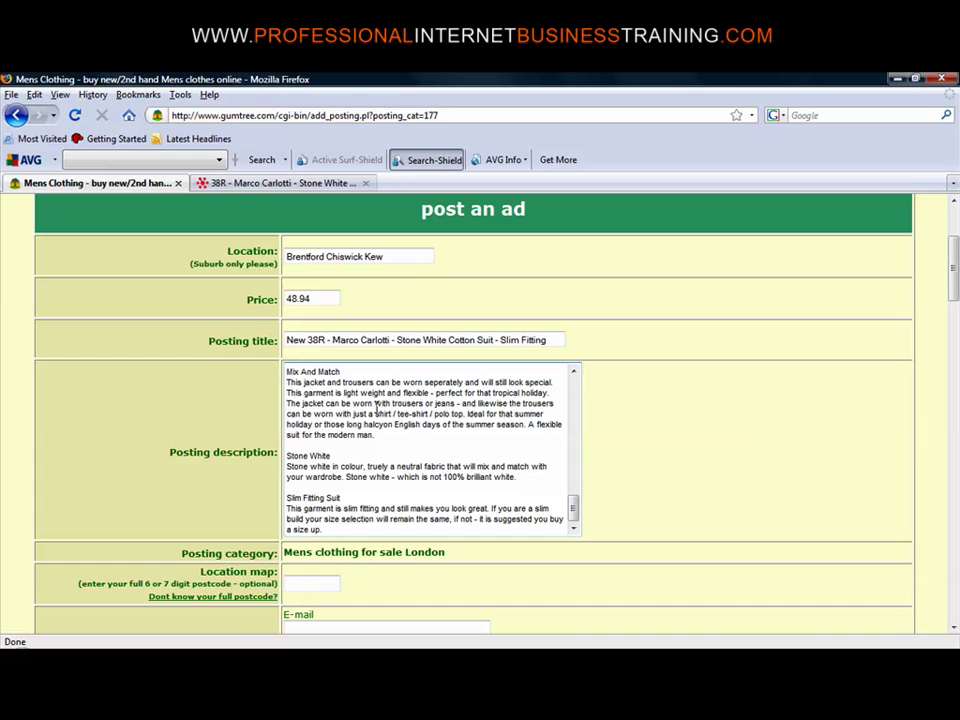
drag(572, 506, 572, 375)
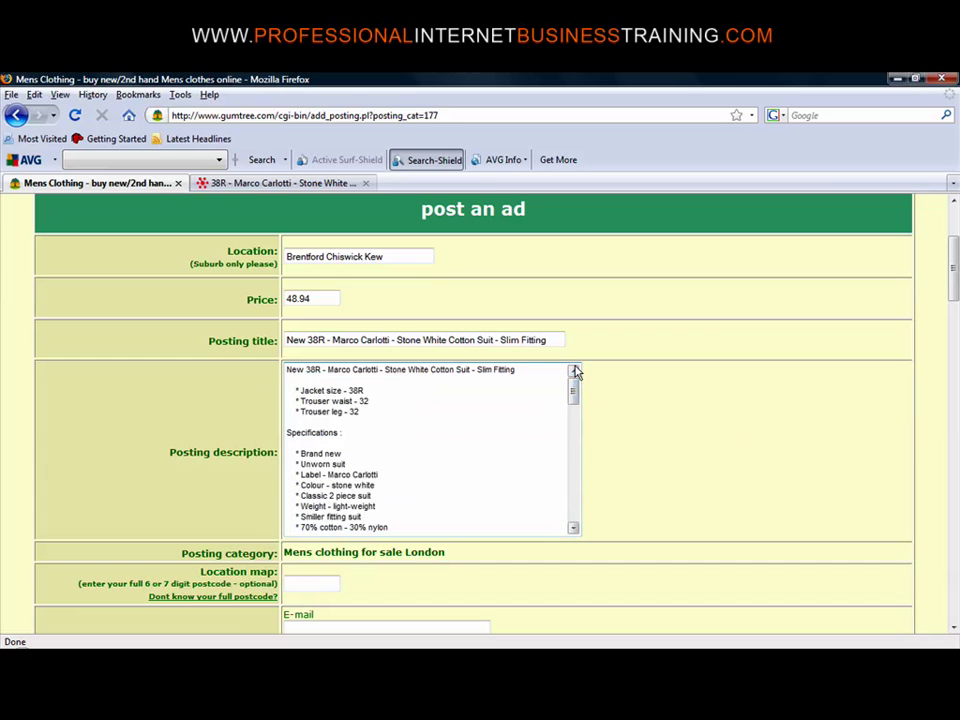
drag(954, 287, 955, 307)
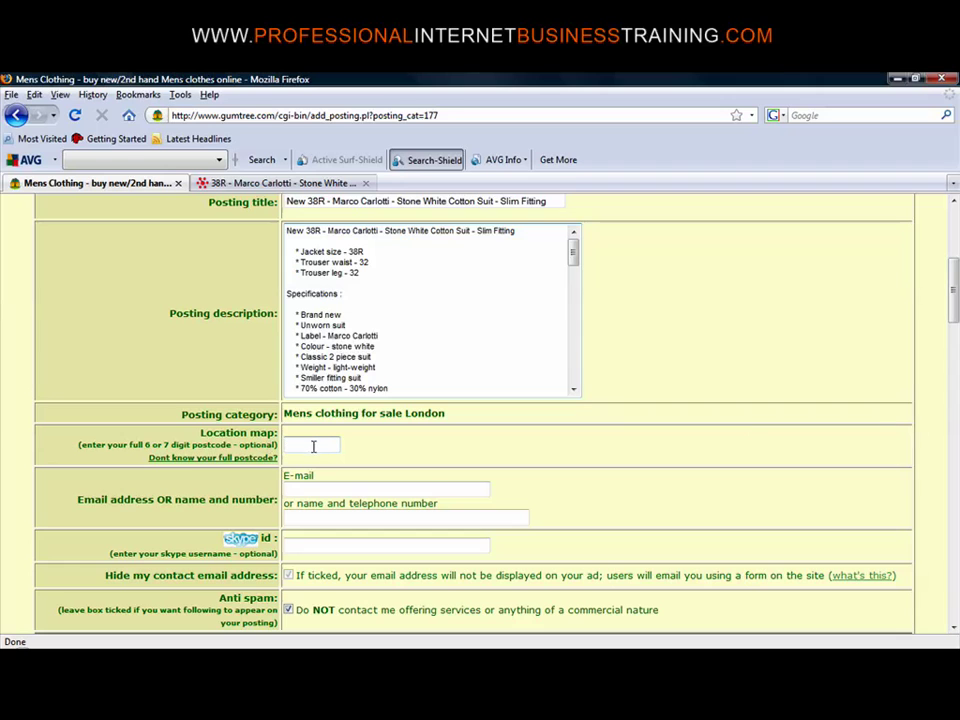
Enter the seller's postcode in the optional Location map field
click(316, 445)
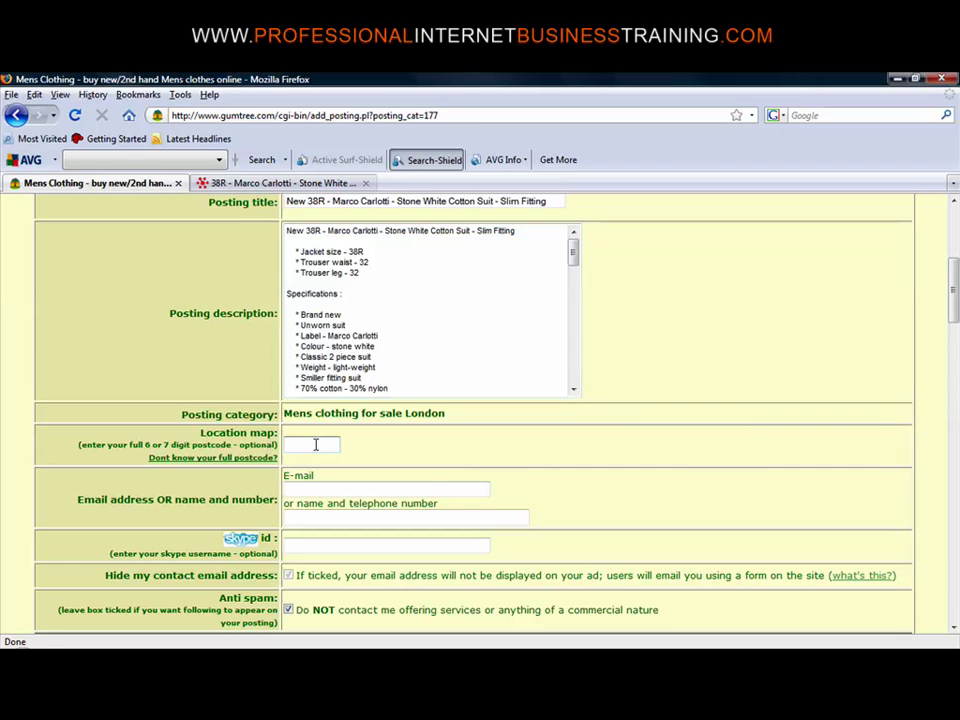
text(tw8 0ew)
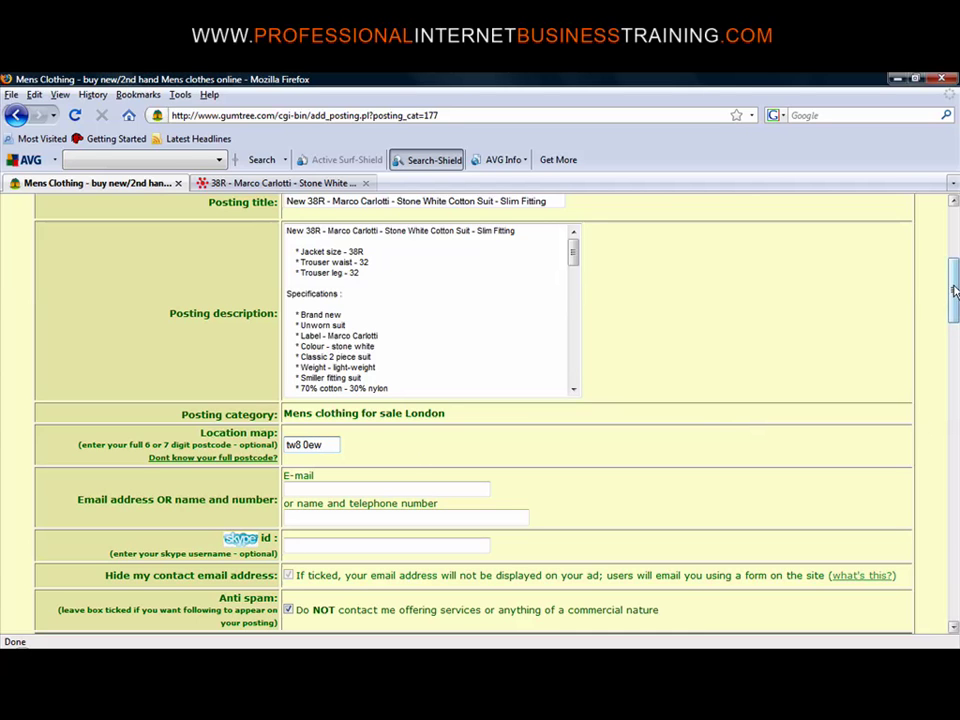
drag(955, 287, 955, 302)
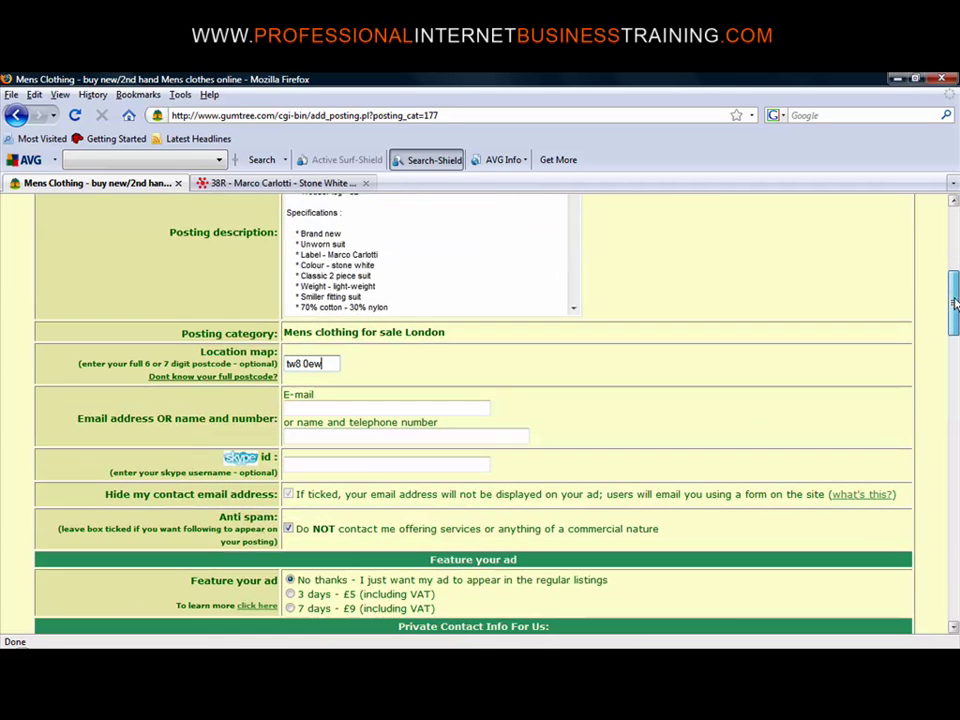
click(373, 410)
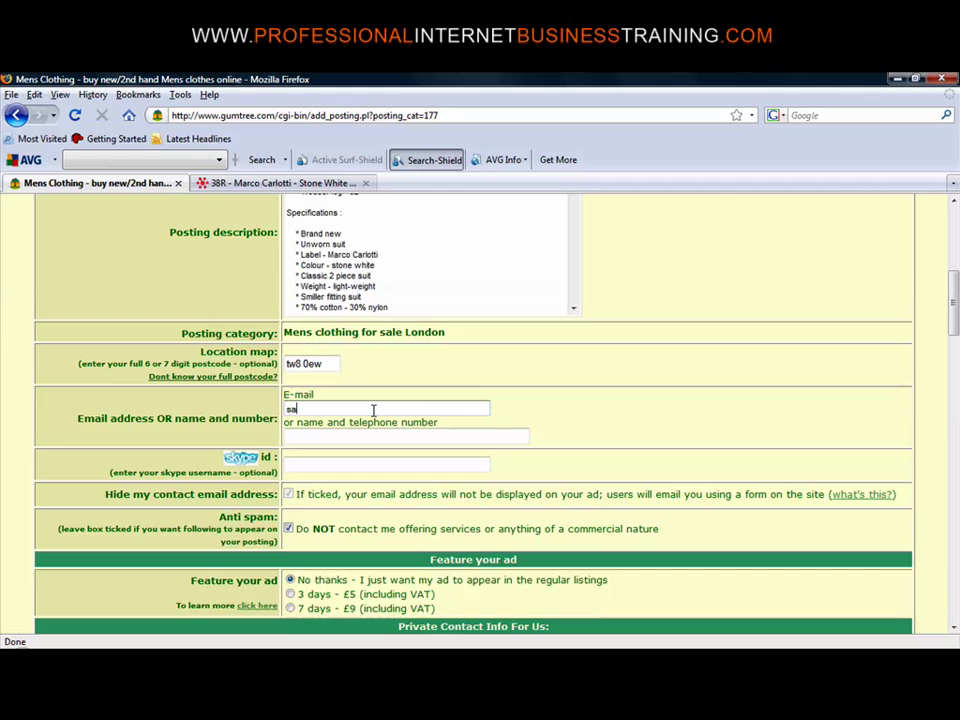
Fill in the seller's contact e-mail address and telephone number
click(406, 436)
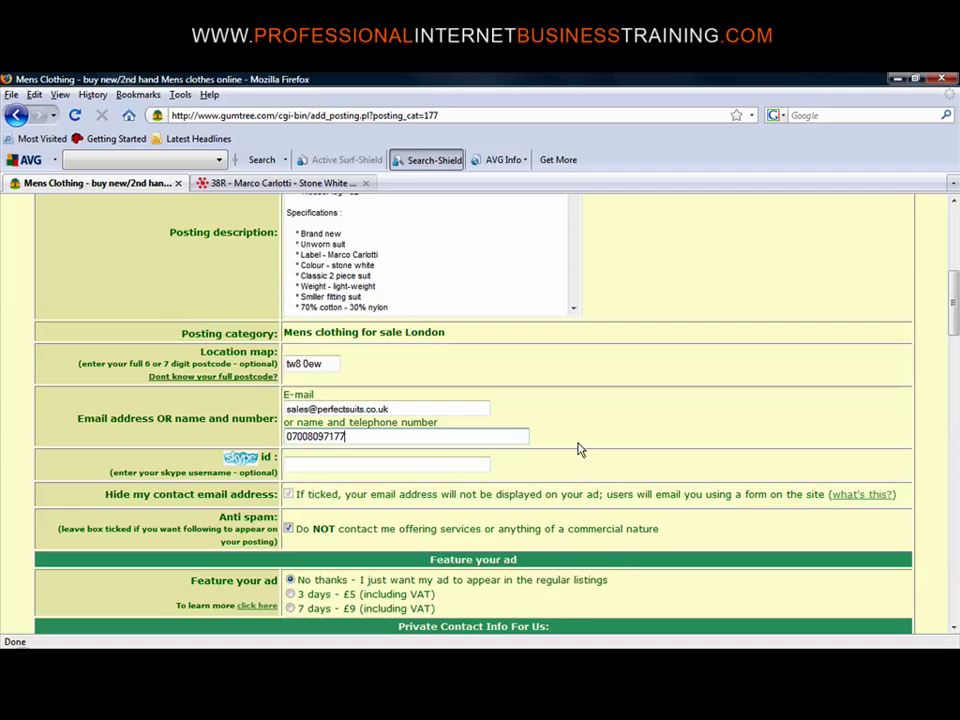
drag(955, 323, 955, 345)
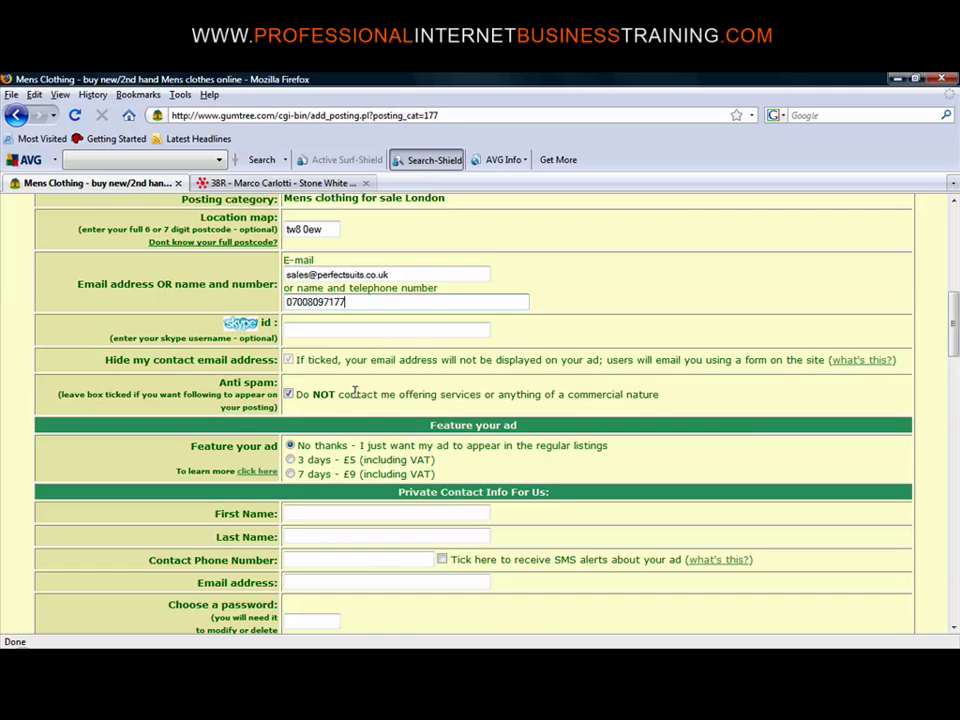
Fill in the seller's first name, last name and contact phone number in the private contact fields
click(459, 512)
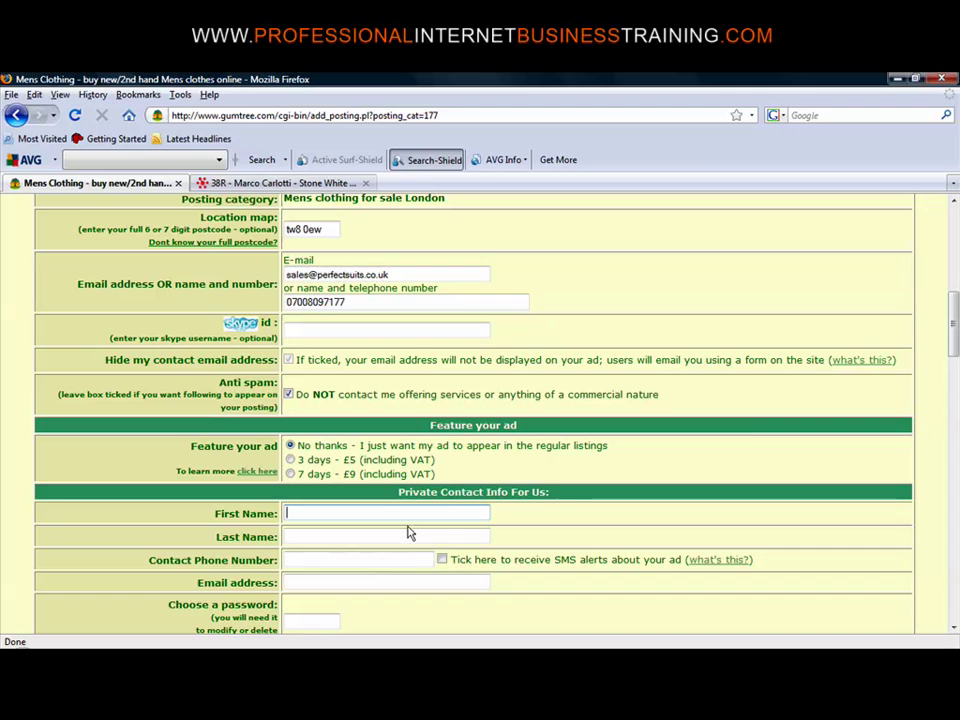
key(Tab)
key(Tab)
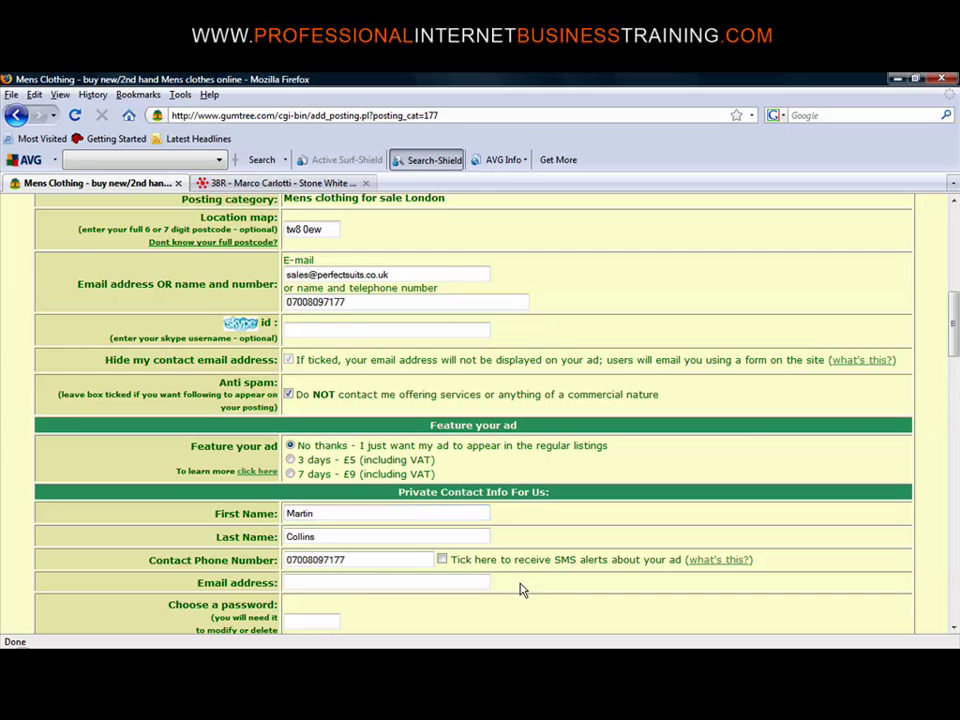
scroll(663, 436, down, 3)
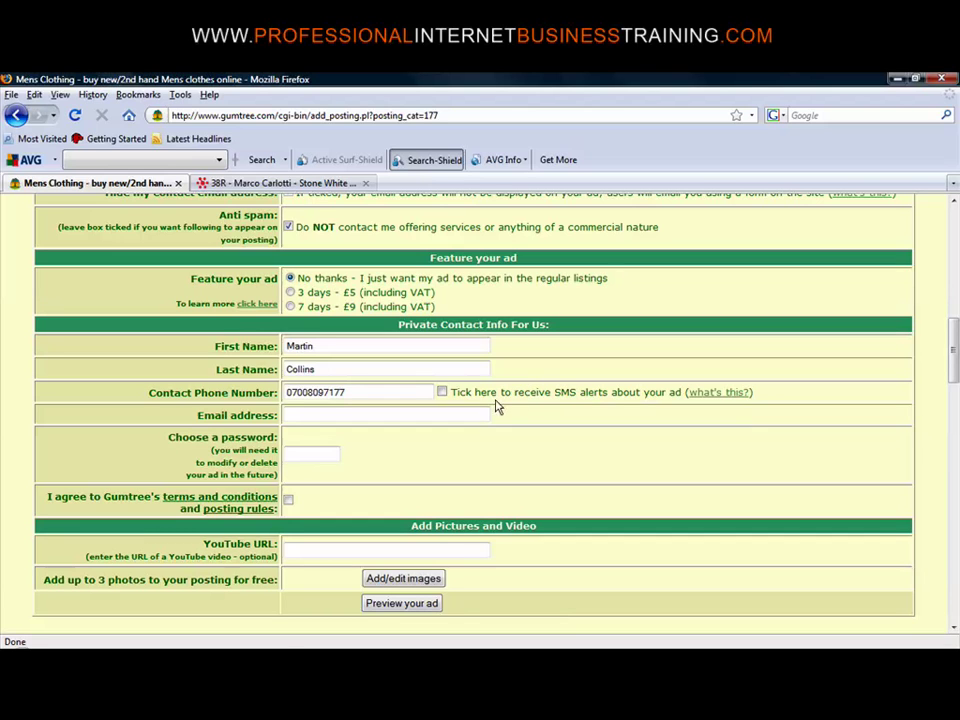
Enter the contact e-mail address and correct the misspelled domain
click(435, 413)
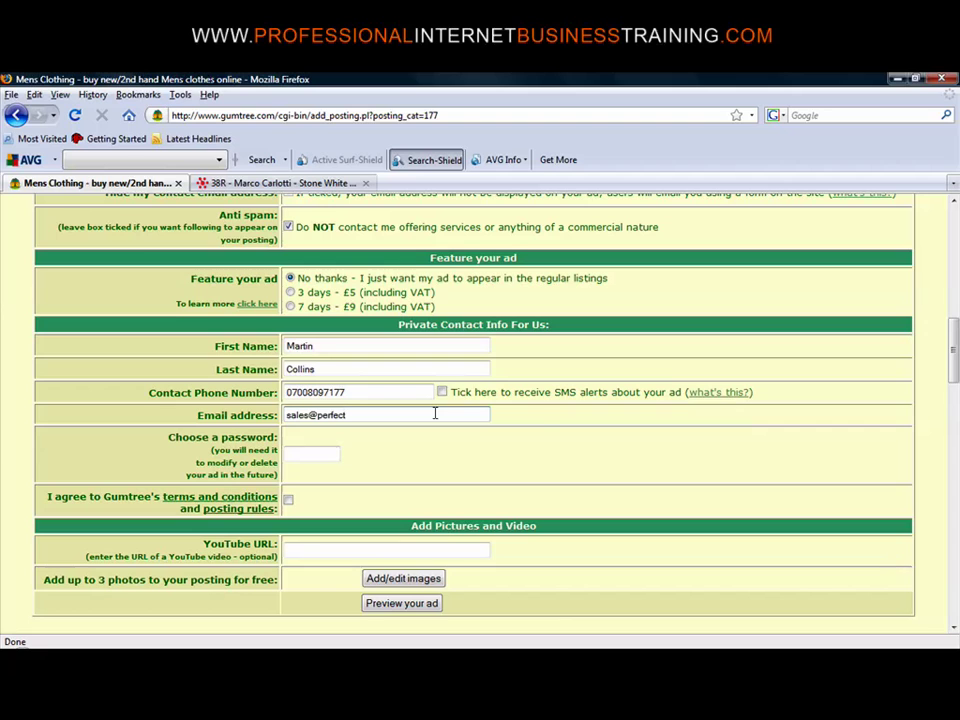
click(349, 416)
text(uits)
Choose a password for the ad and accept Gumtree's terms and conditions
click(321, 453)
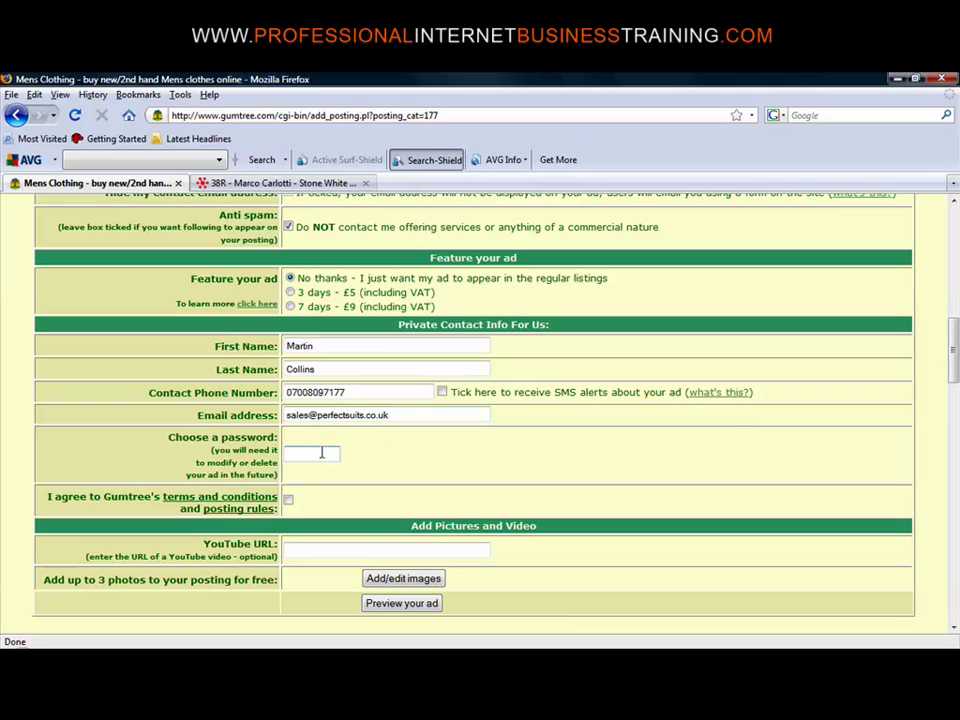
text(1234567)
click(288, 500)
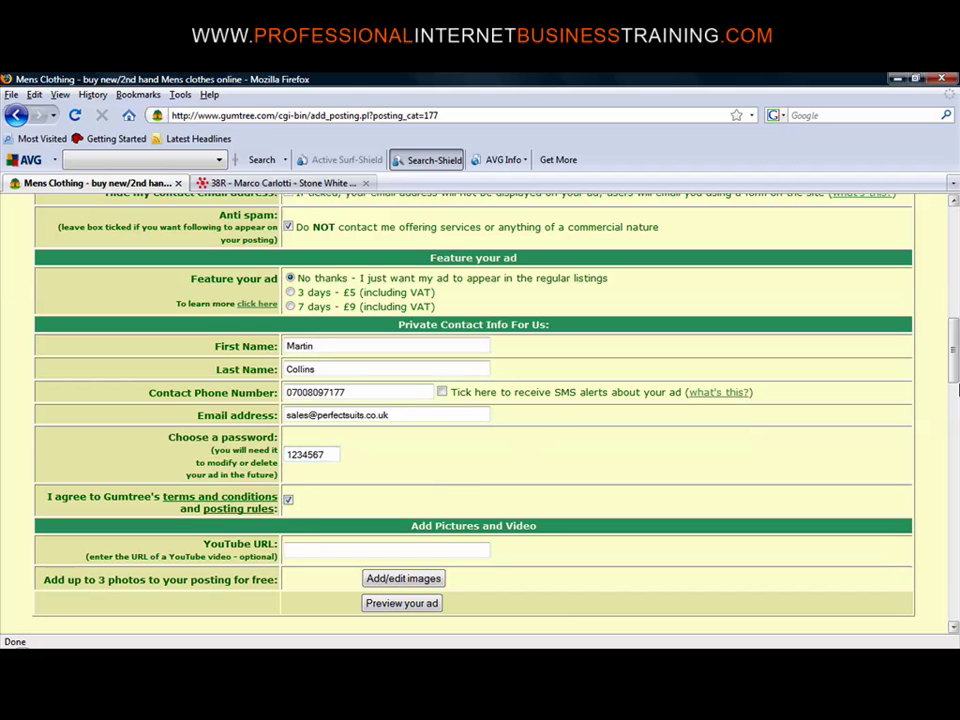
drag(953, 345, 954, 384)
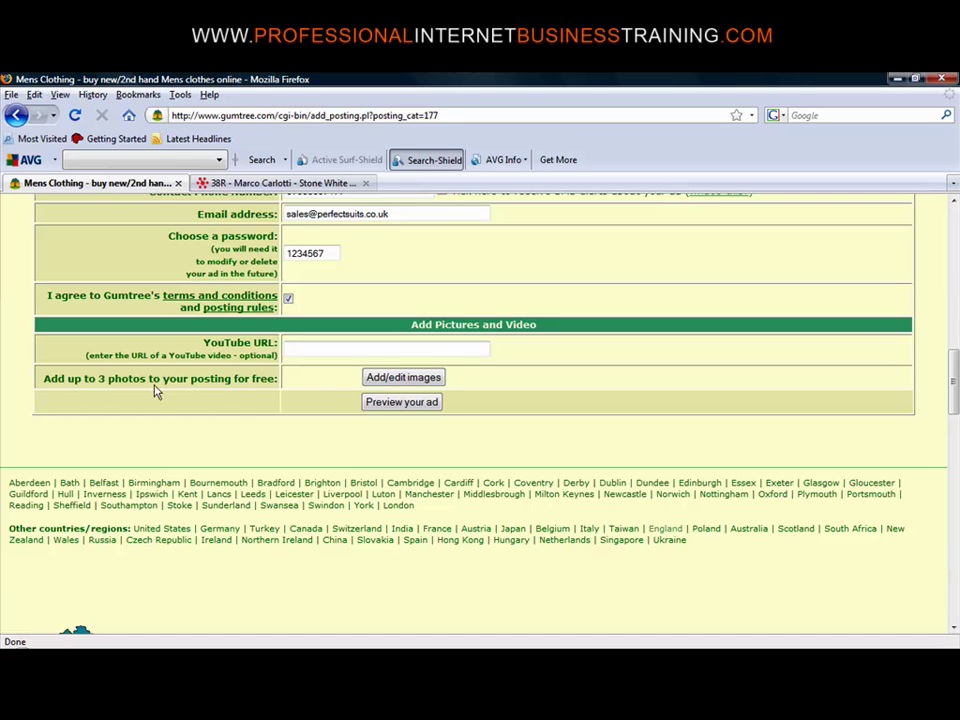
Upload jacket.jpg through the Image Manager as the ad's main image
click(415, 379)
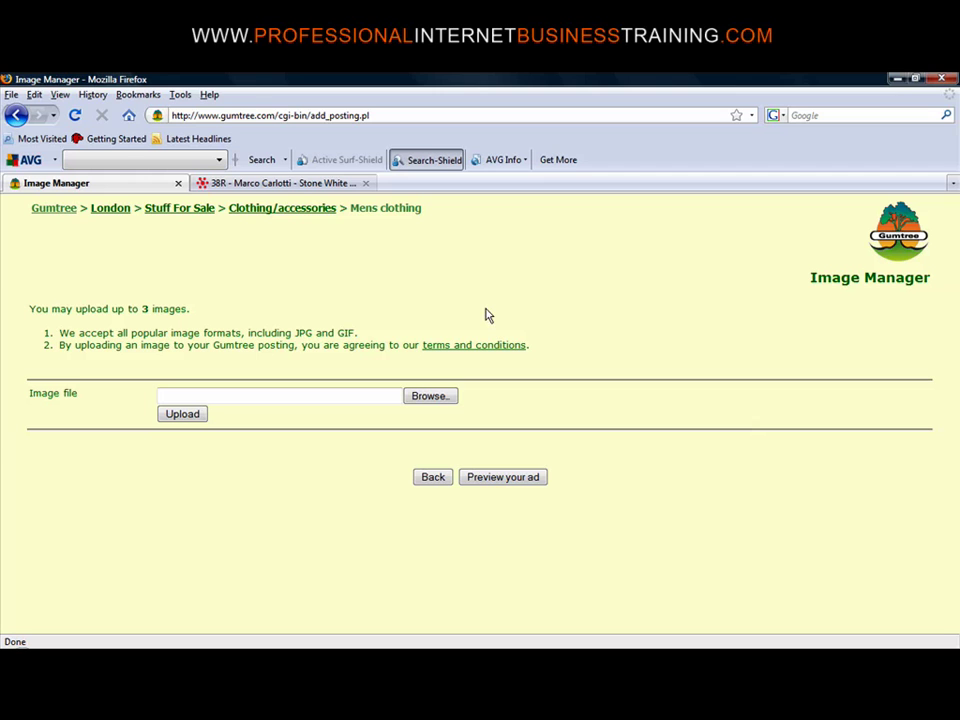
click(445, 398)
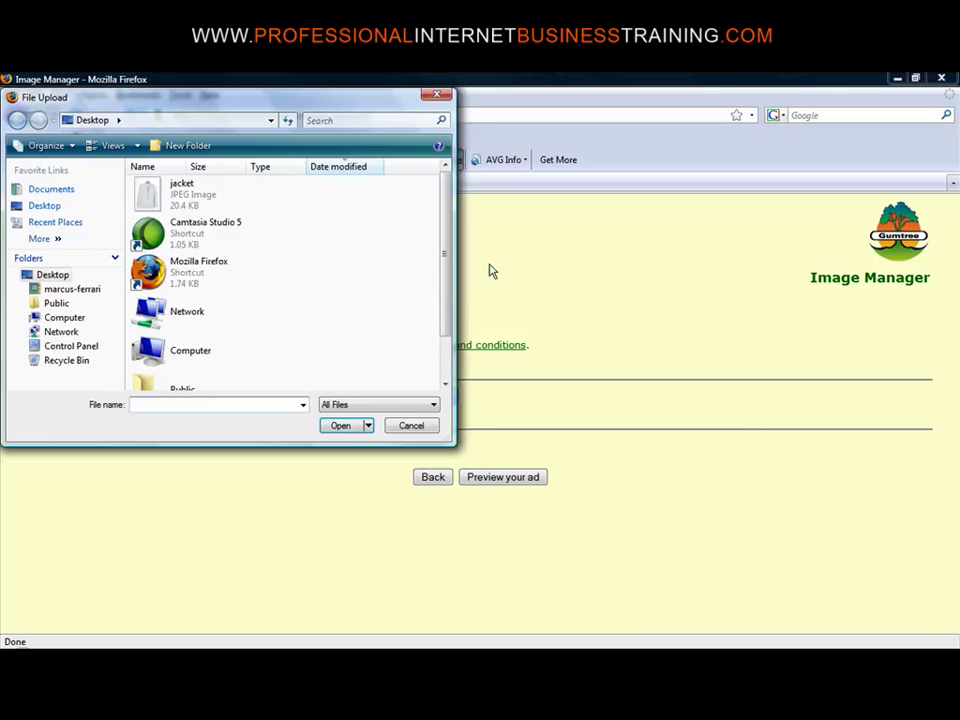
click(155, 203)
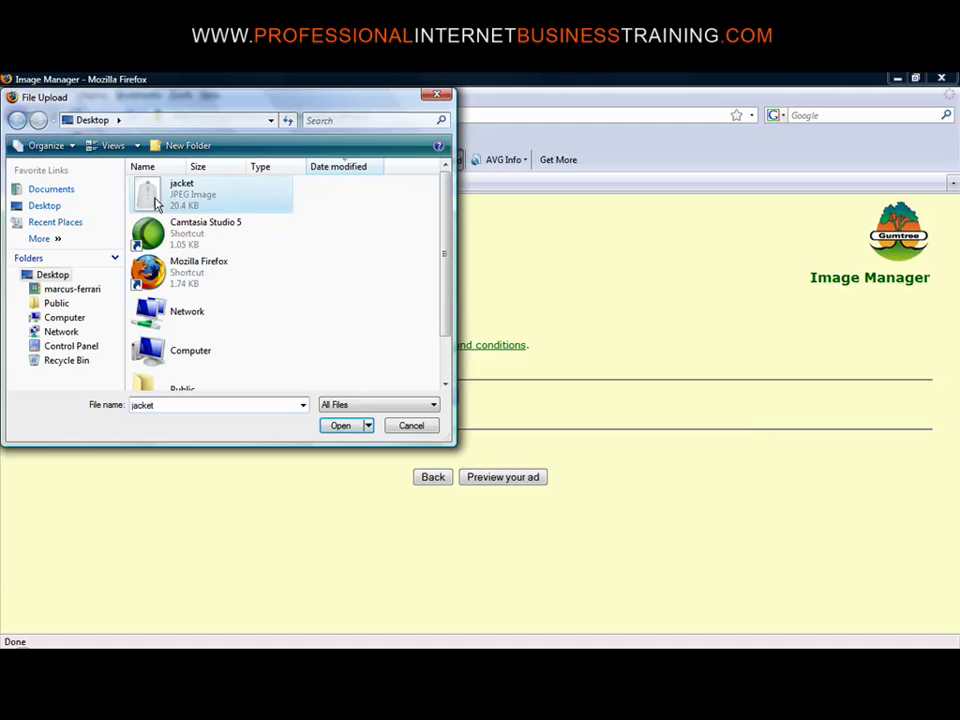
click(340, 427)
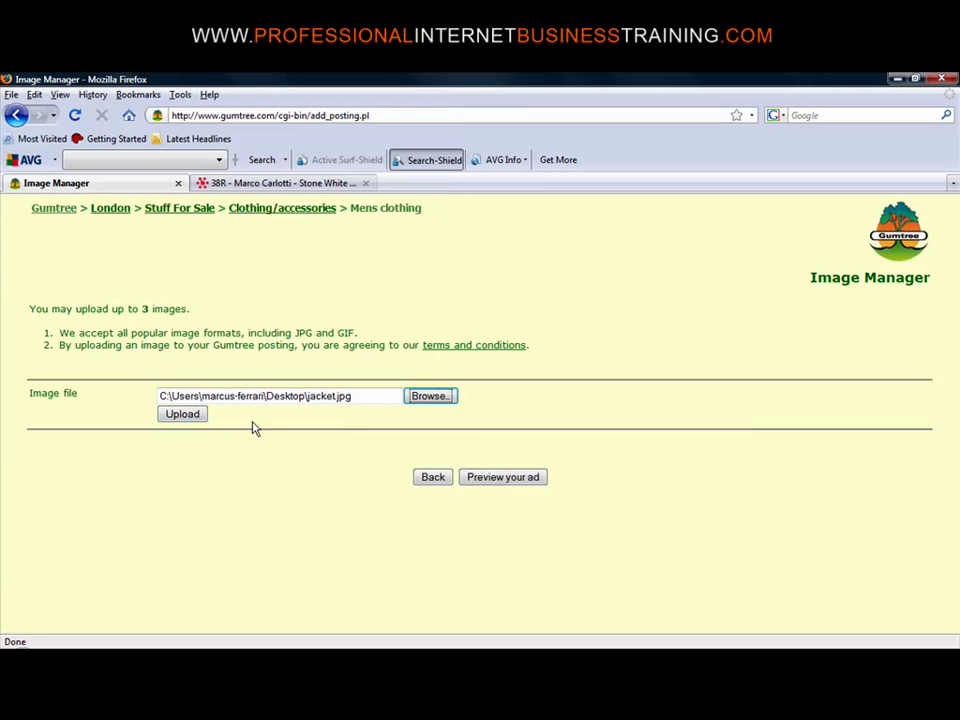
click(195, 418)
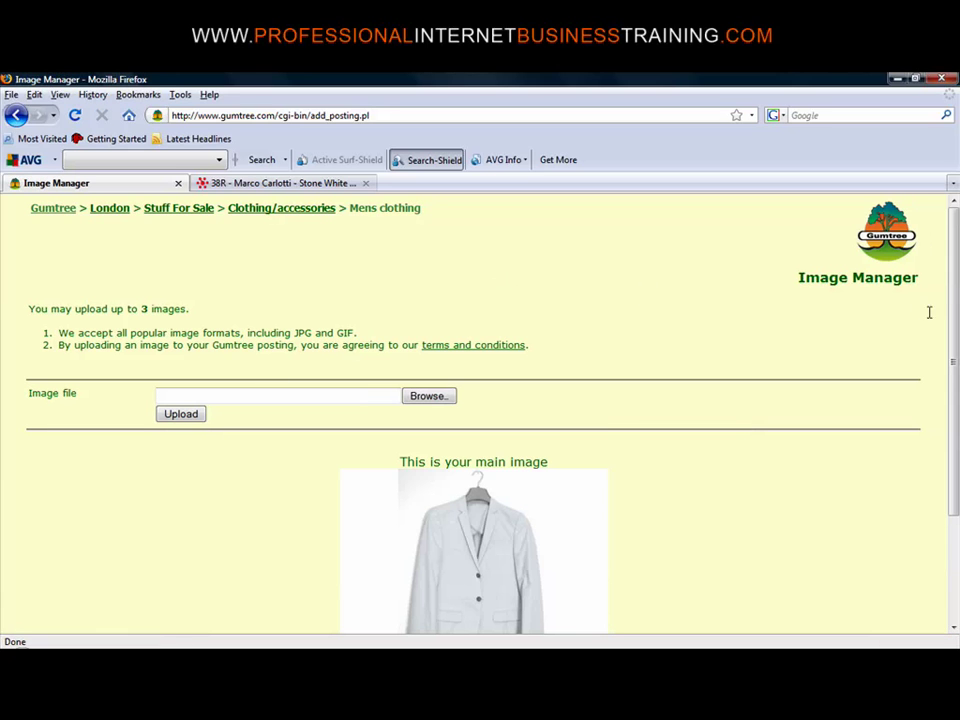
Preview the £48 stone white suit listing with its jacket photo
drag(955, 335, 953, 485)
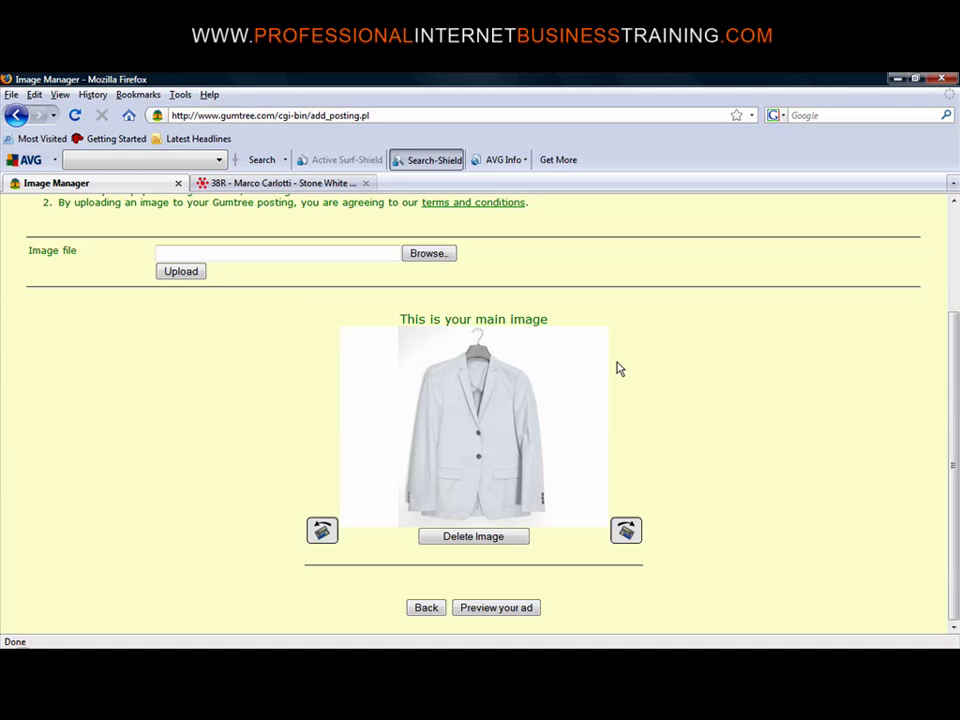
click(487, 610)
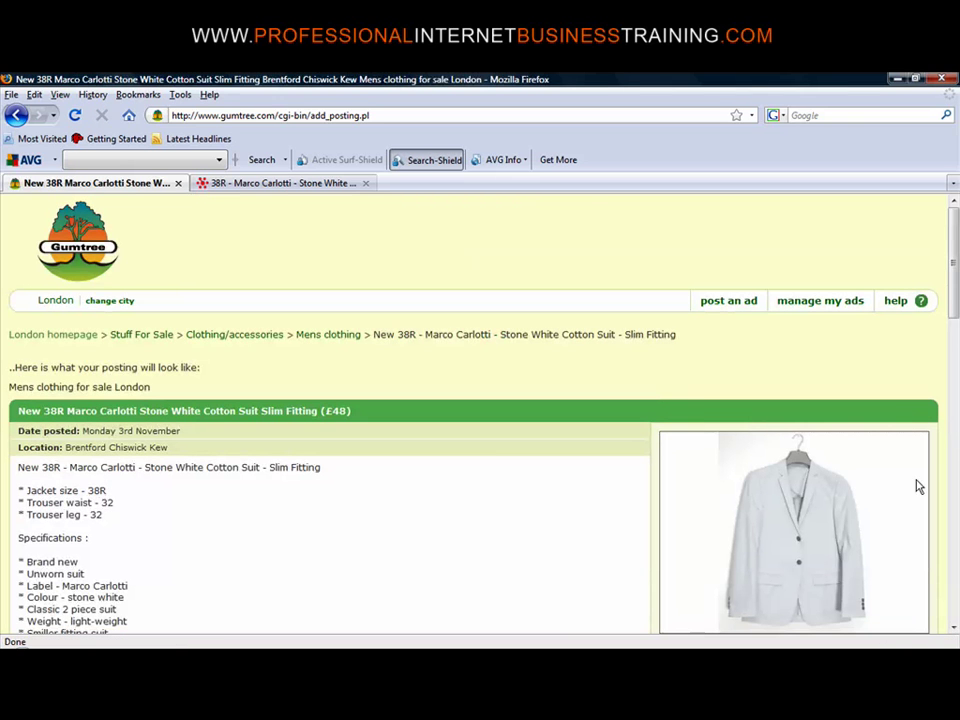
drag(955, 293, 955, 318)
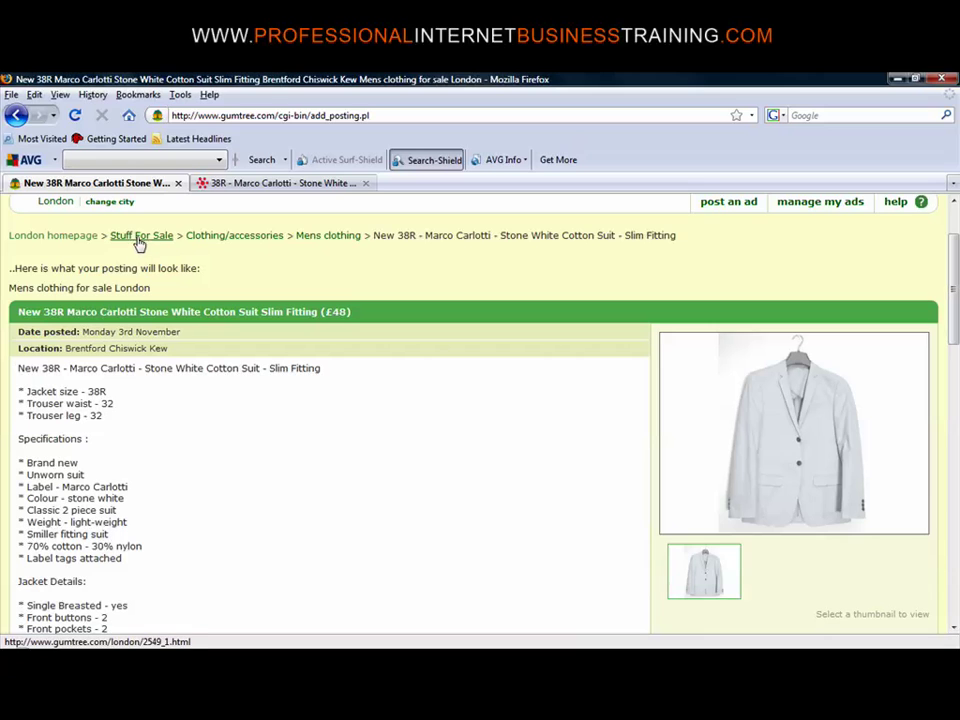
click(243, 238)
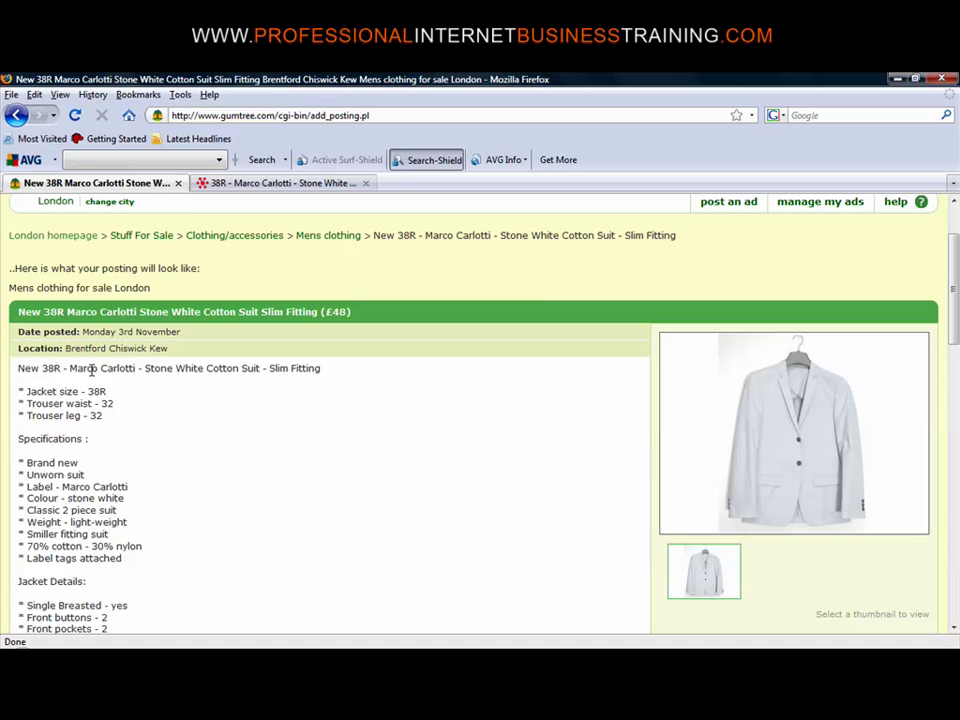
drag(955, 295, 955, 378)
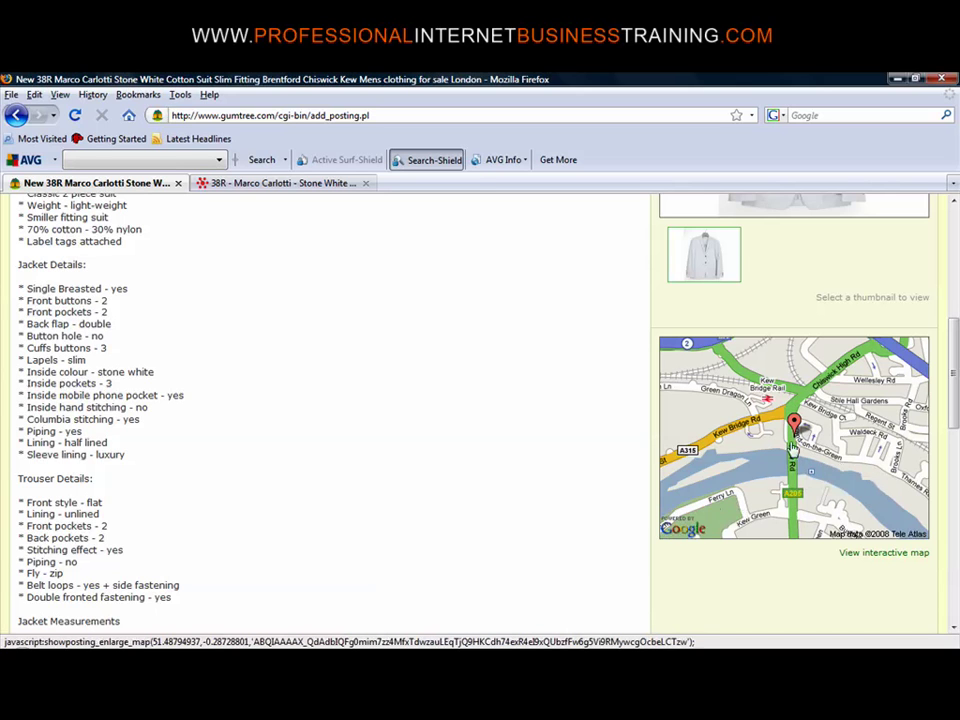
drag(957, 397, 957, 567)
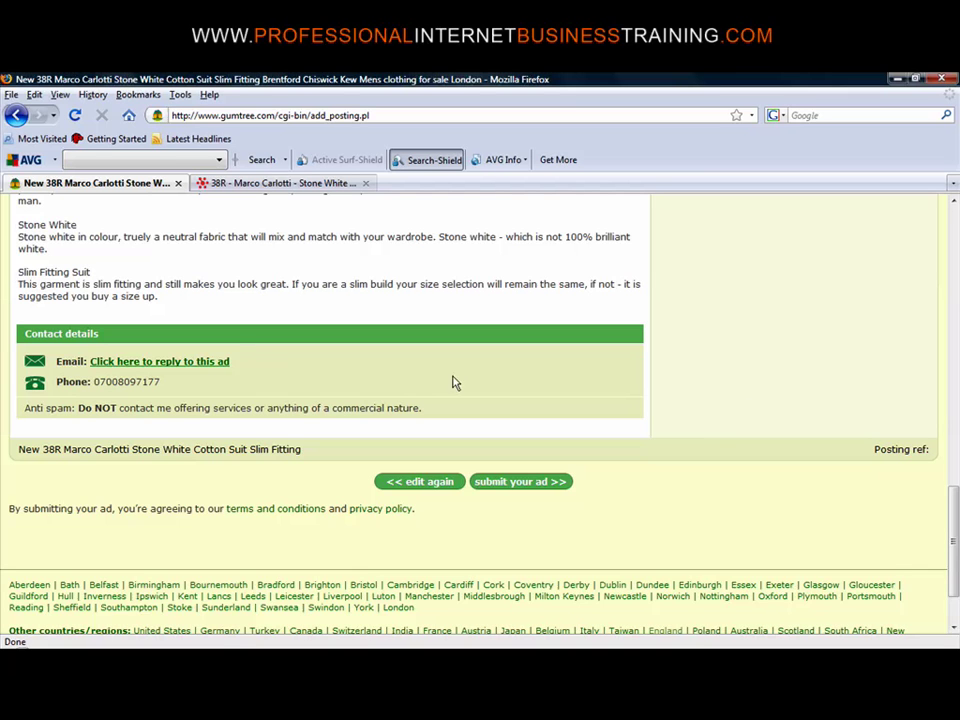
scroll(938, 311, up, 10)
scroll(938, 311, up, 3)
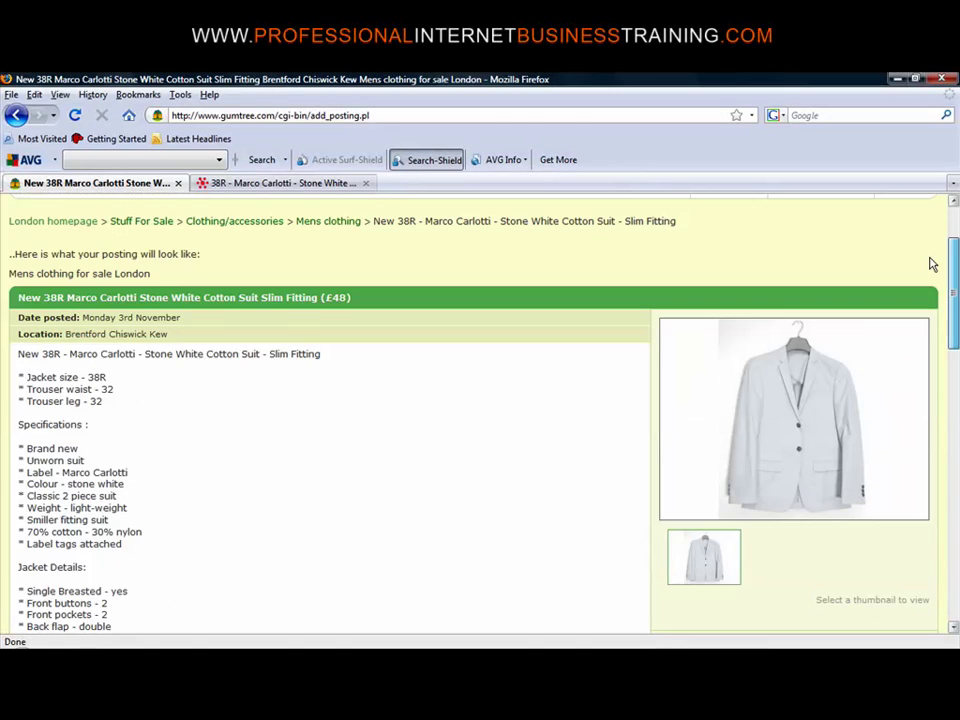
scroll(930, 263, down, 15)
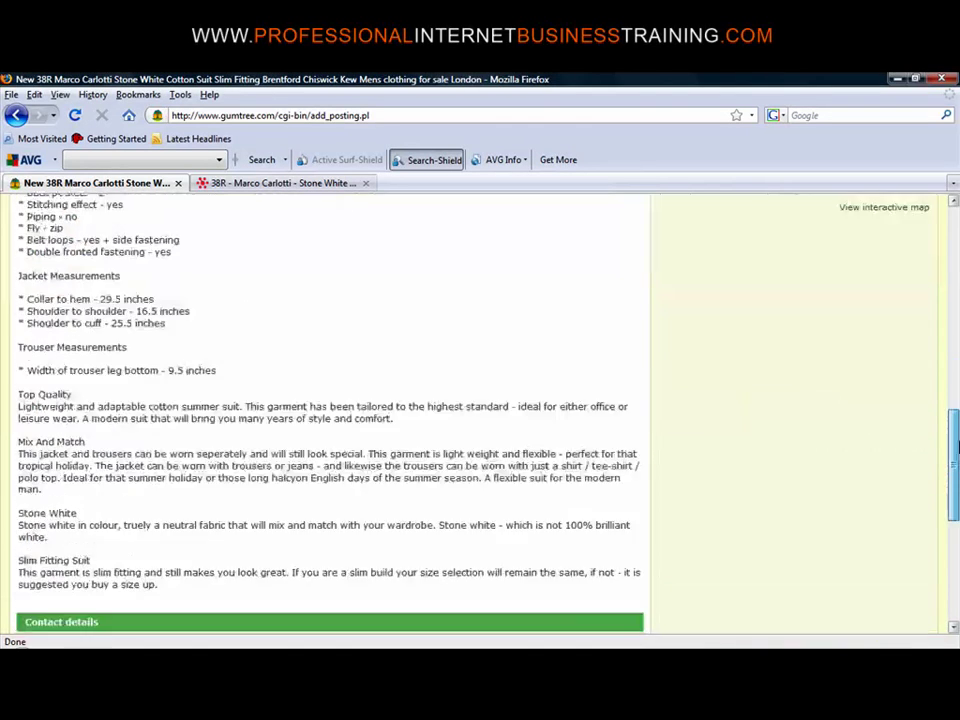
Submit the suit ad and review the confirmation with its posting reference and unique URL
click(553, 489)
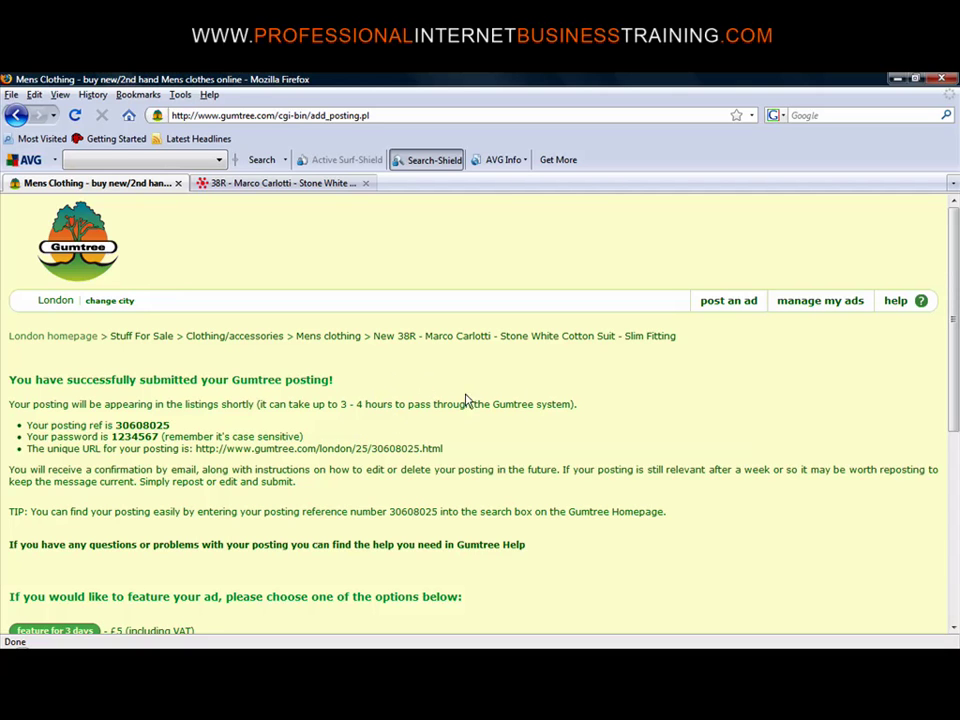
drag(955, 357, 955, 408)
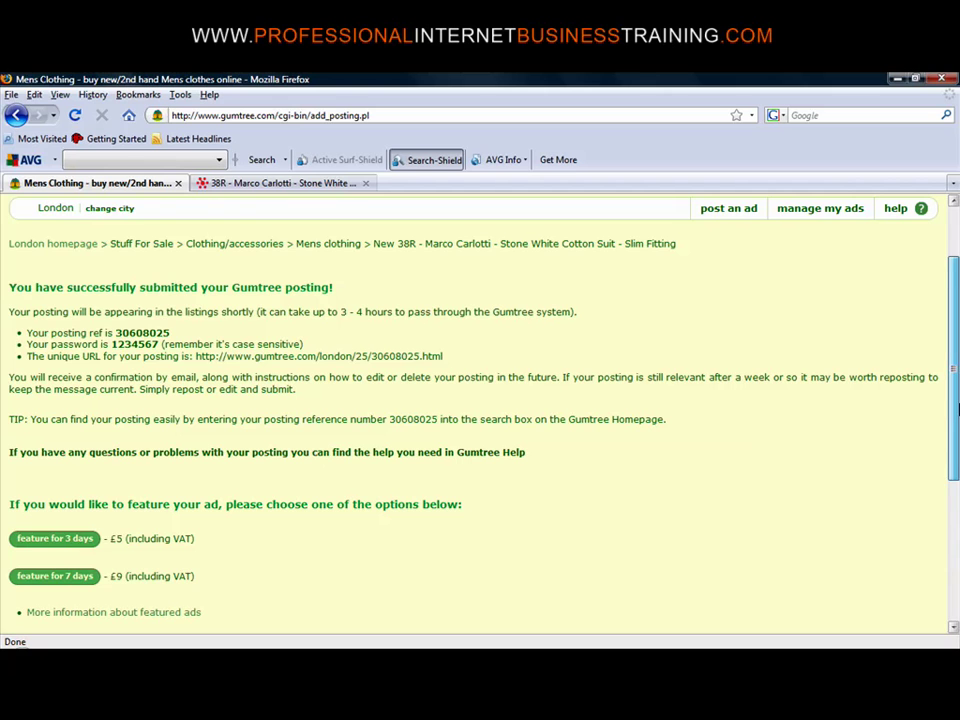
drag(955, 408, 936, 326)
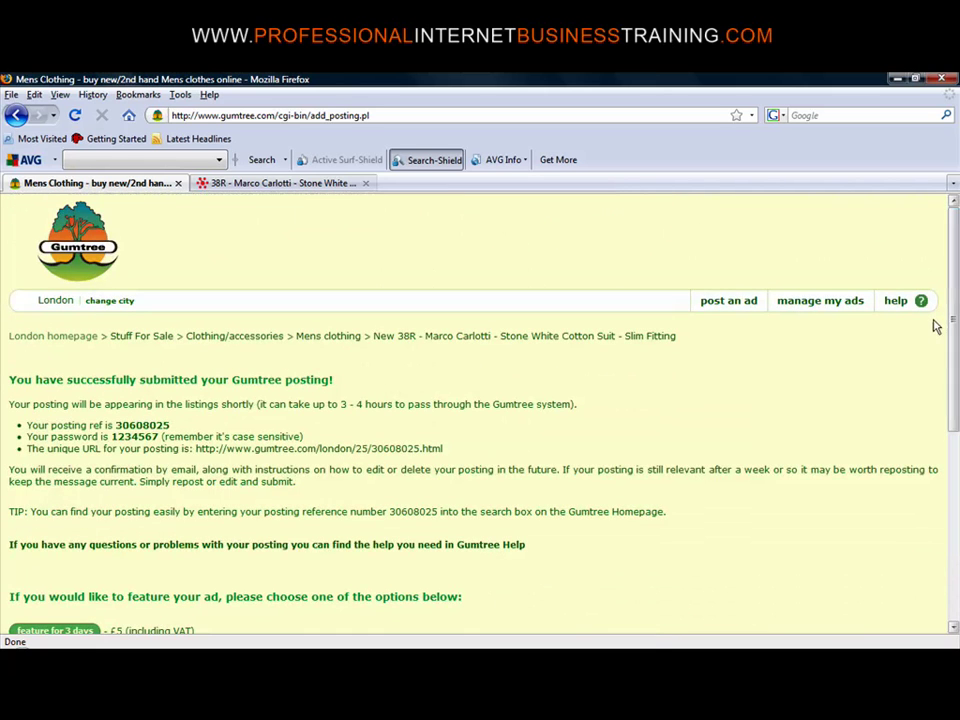